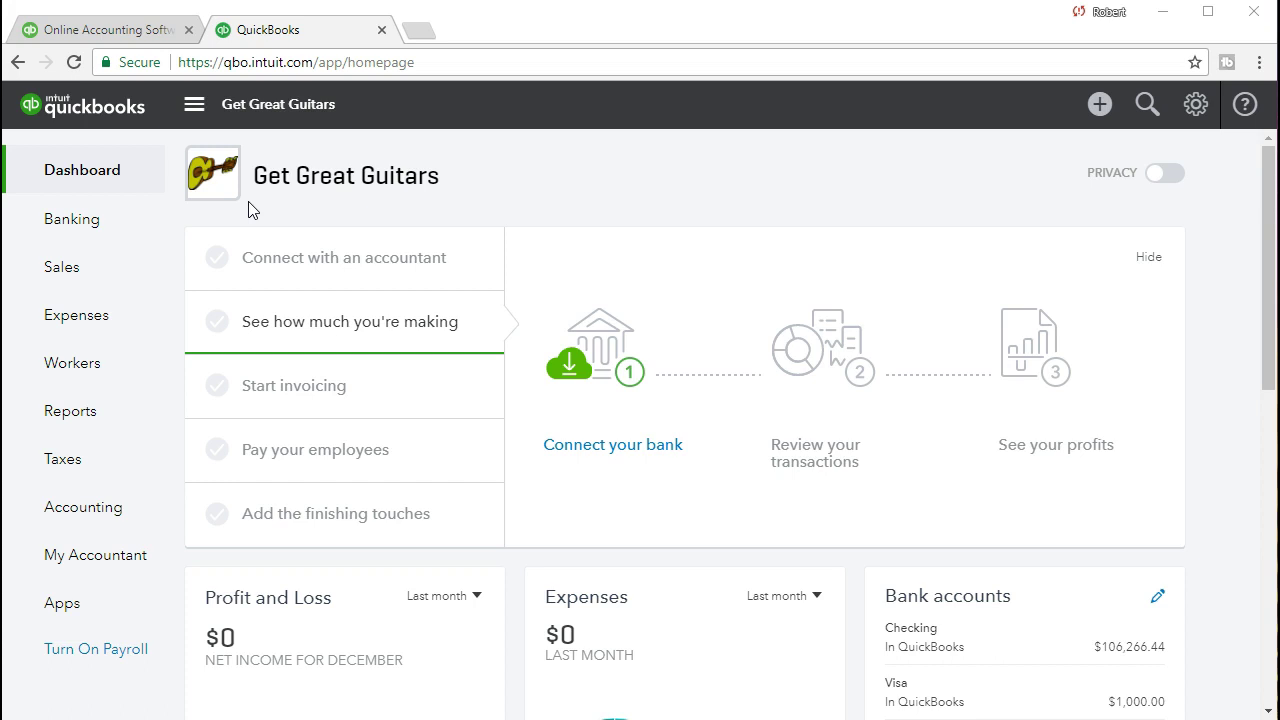
Open the Balance Sheet report and run it for the period 02/01/2021 to 02/28/2021.
{"action": "left_click", "coordinate": [139, 413]}
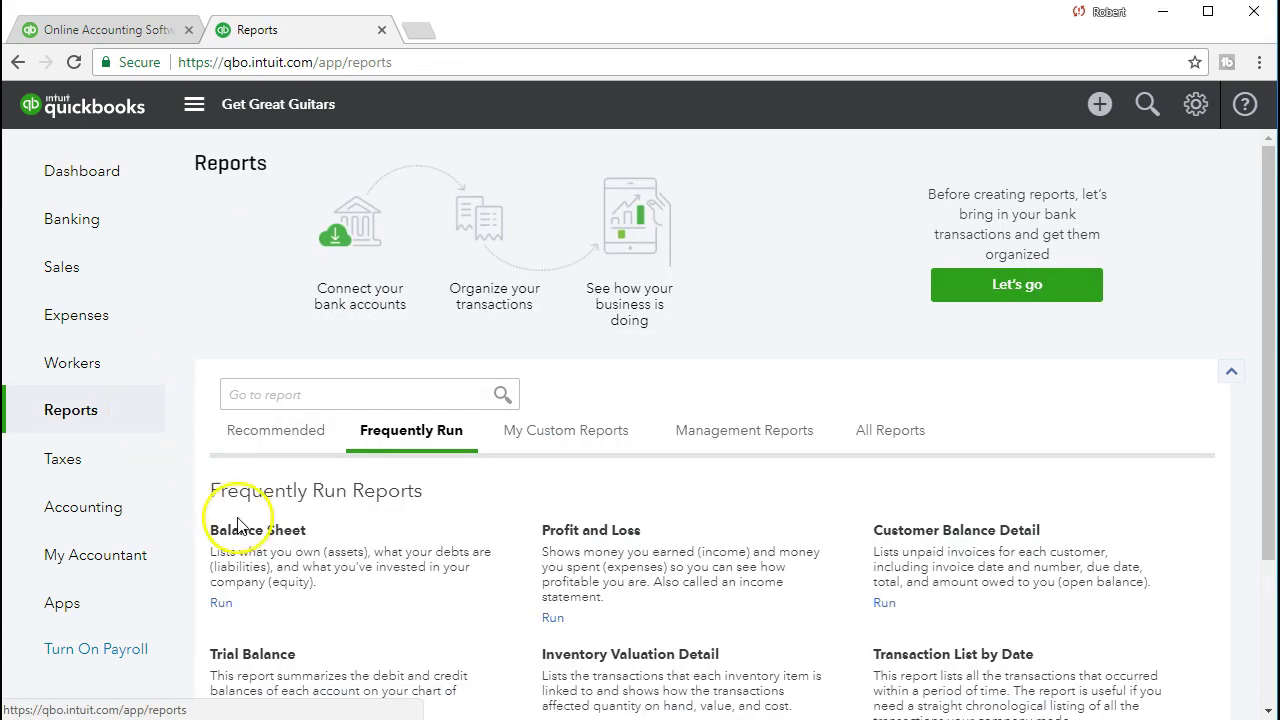
{"action": "left_click", "coordinate": [248, 531]}
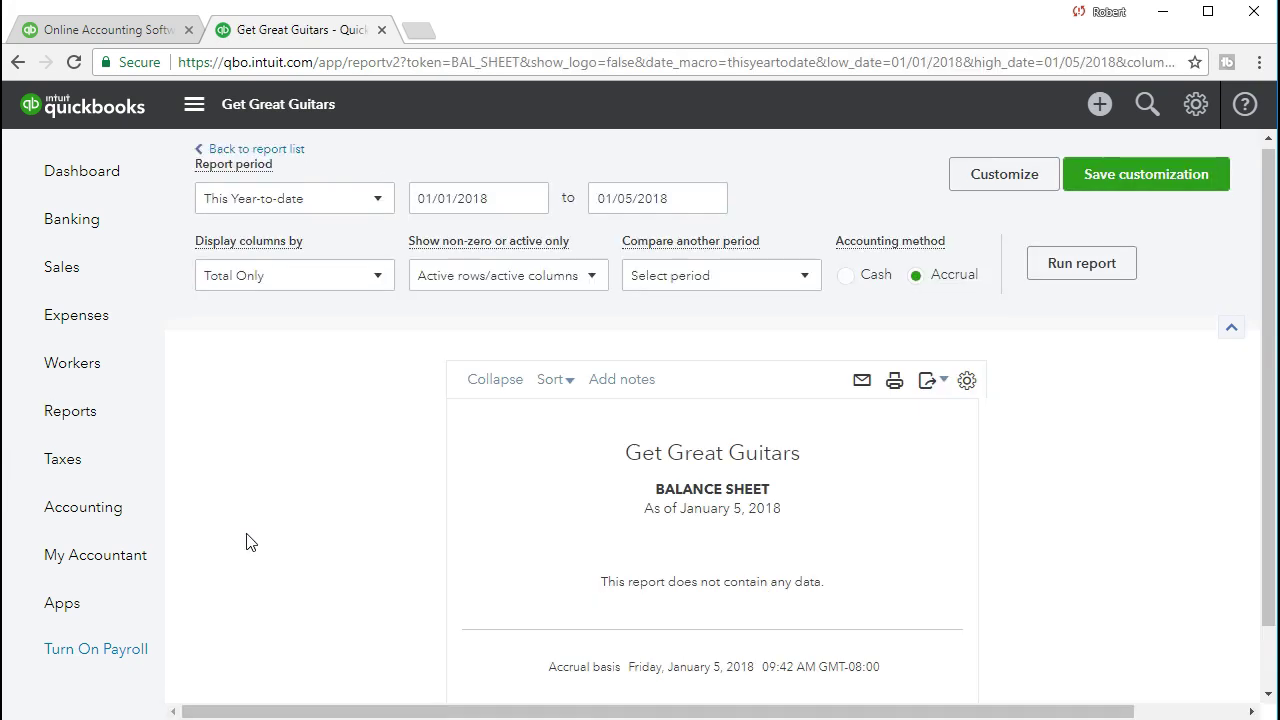
{"action": "left_click", "coordinate": [514, 197]}
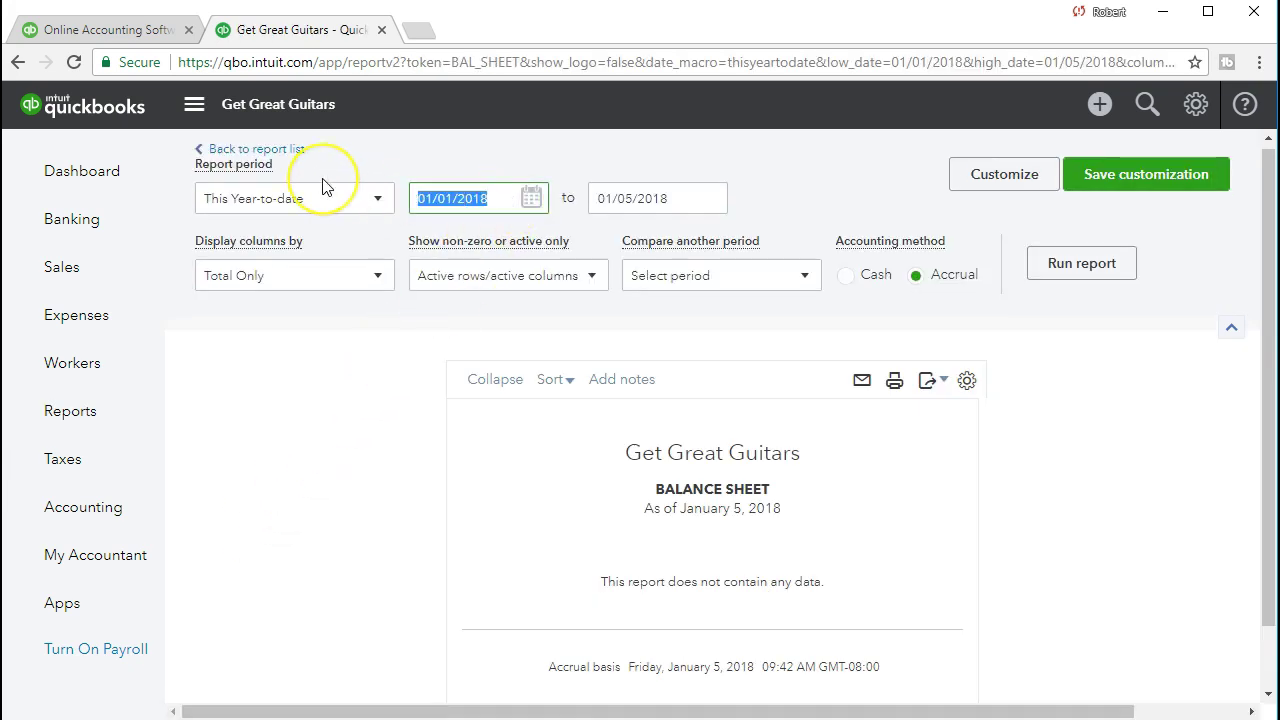
{"action": "type", "text": "02"}
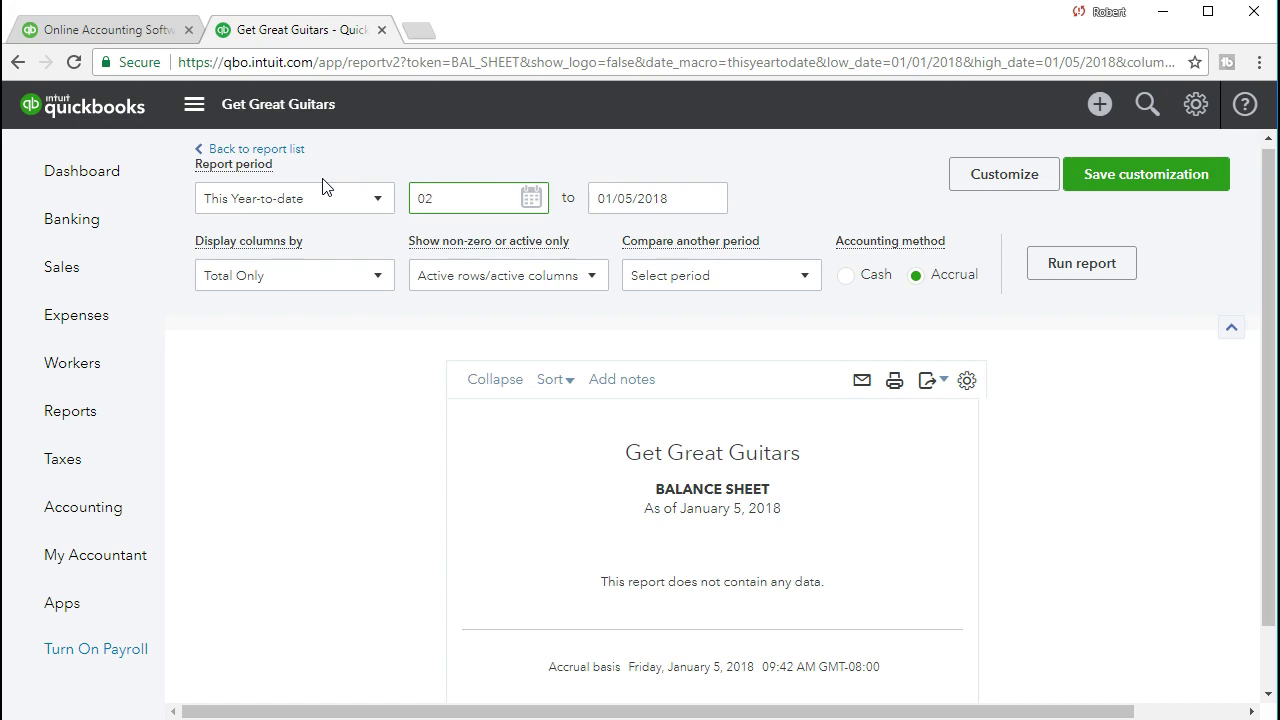
{"action": "type", "text": "/01/2021"}
{"action": "key", "text": "Tab"}
{"action": "type", "text": "02/28/2021"}
{"action": "key", "text": "Tab"}
{"action": "left_click", "coordinate": [400, 230]}
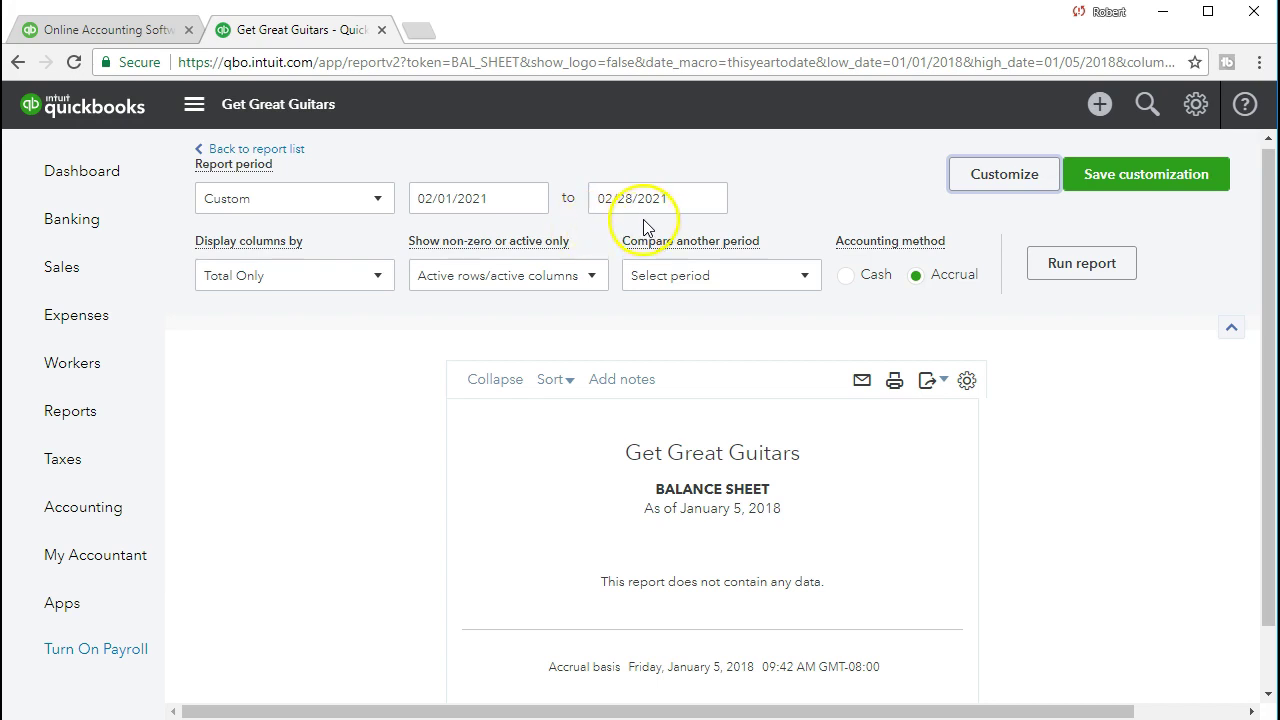
{"action": "left_click", "coordinate": [1062, 278]}
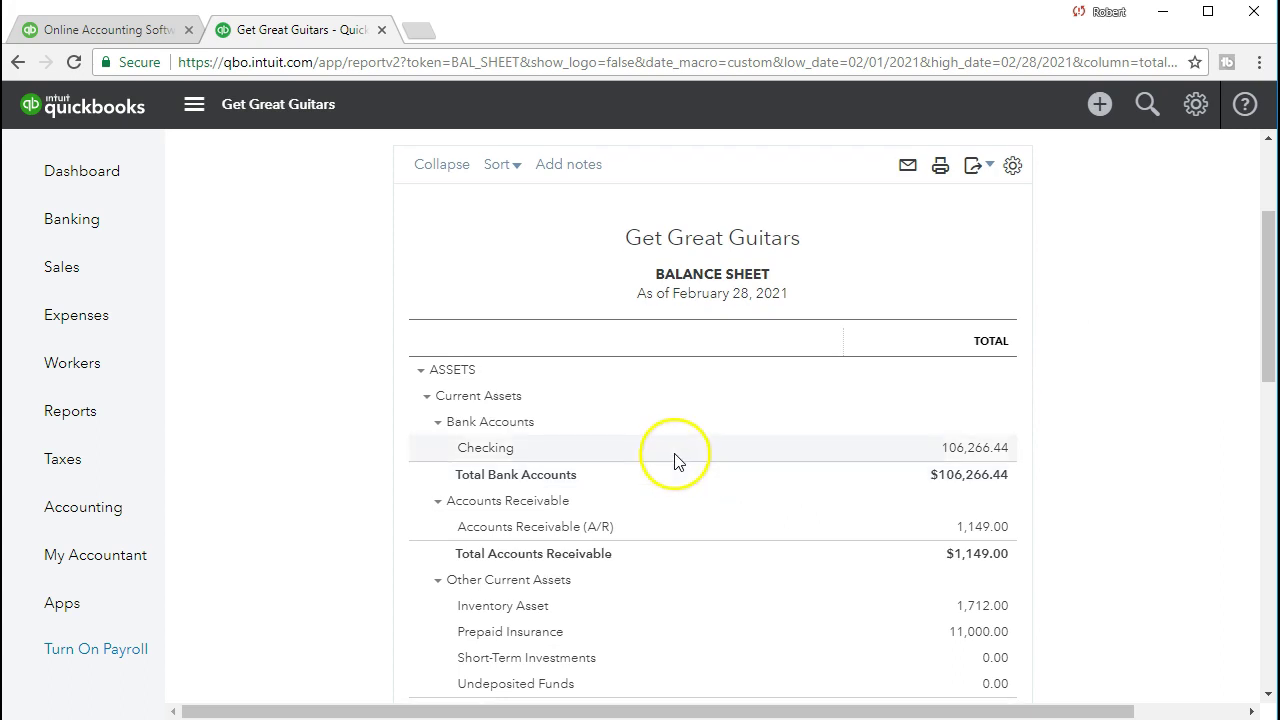
Examine the asset and liability sections of the balance sheet, including the sales tax payable account.
{"action": "scroll", "coordinate": [966, 360], "scroll_direction": "up", "scroll_amount": 2}
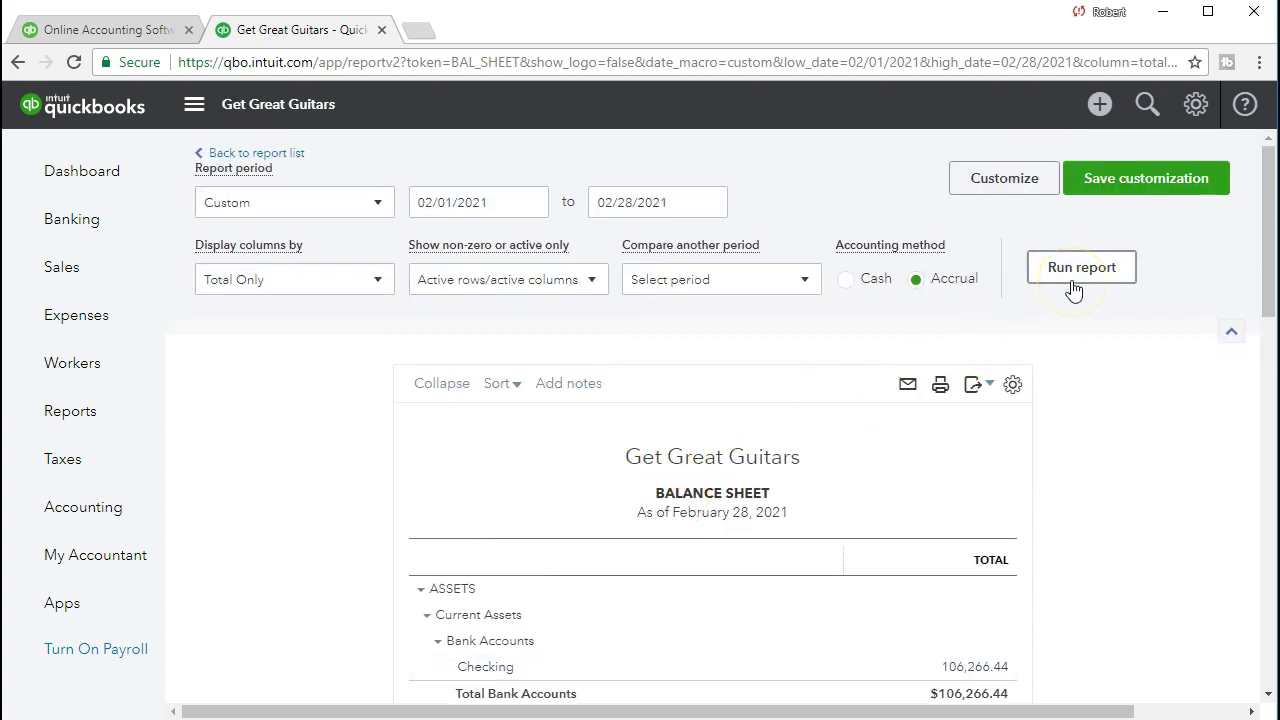
{"action": "scroll", "coordinate": [372, 537], "scroll_direction": "down", "scroll_amount": 3}
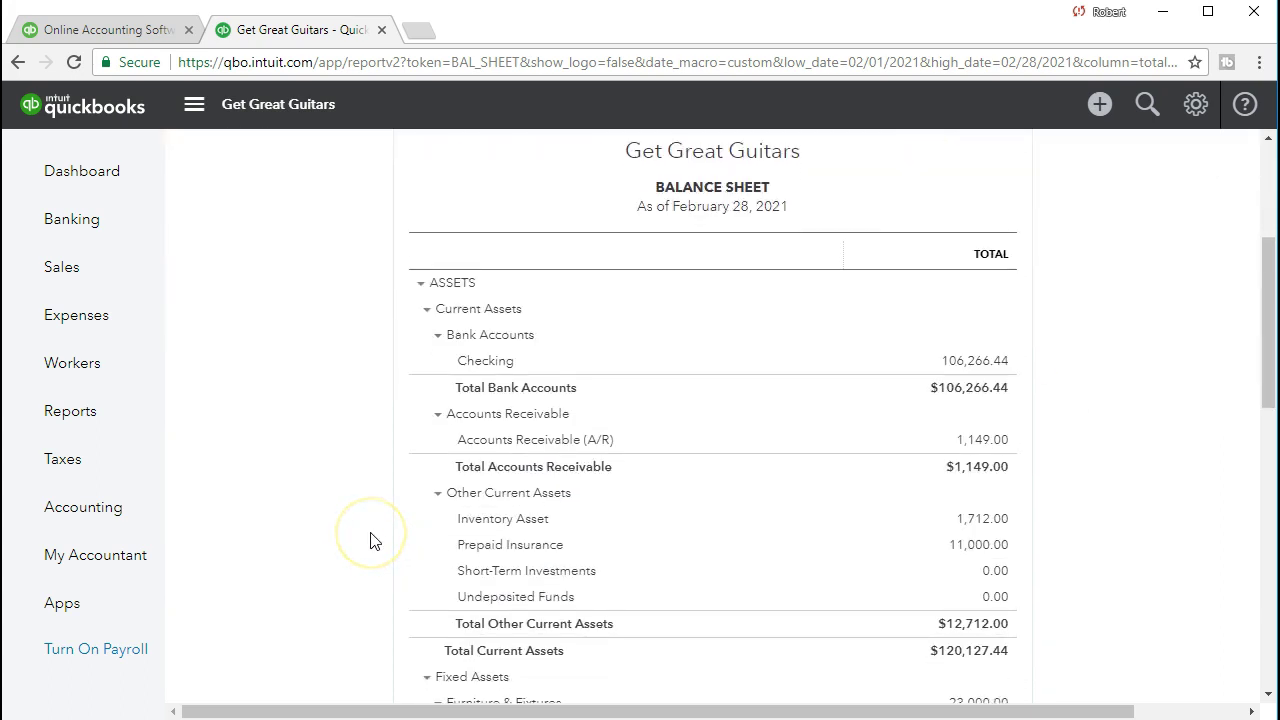
{"action": "scroll", "coordinate": [370, 540], "scroll_direction": "down", "scroll_amount": 4}
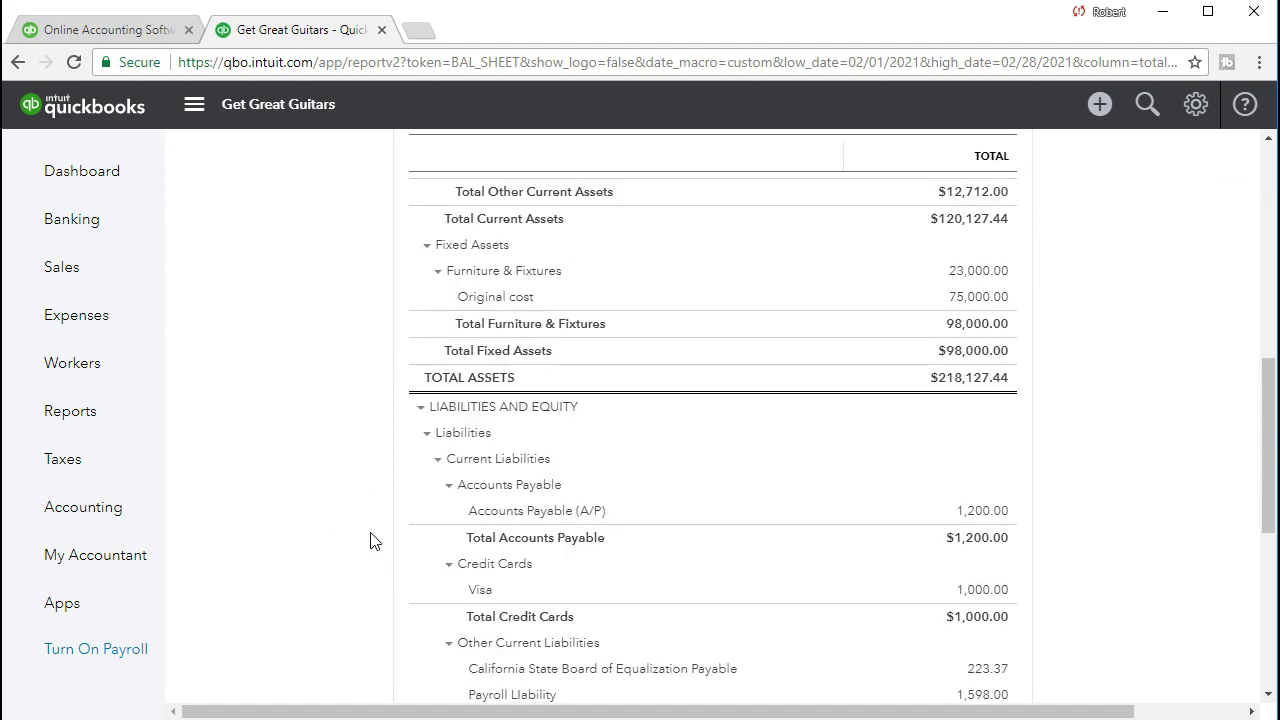
{"action": "scroll", "coordinate": [370, 540], "scroll_direction": "down", "scroll_amount": 2}
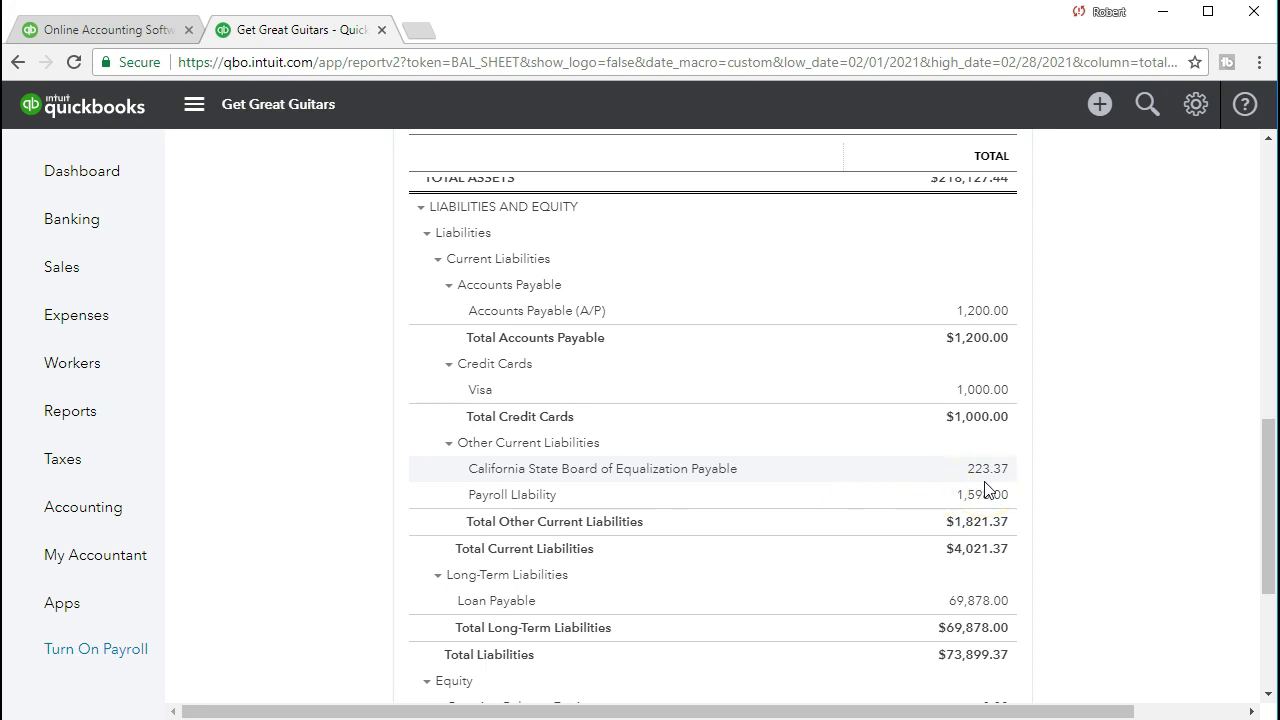
{"action": "scroll", "coordinate": [814, 549], "scroll_direction": "up", "scroll_amount": 5}
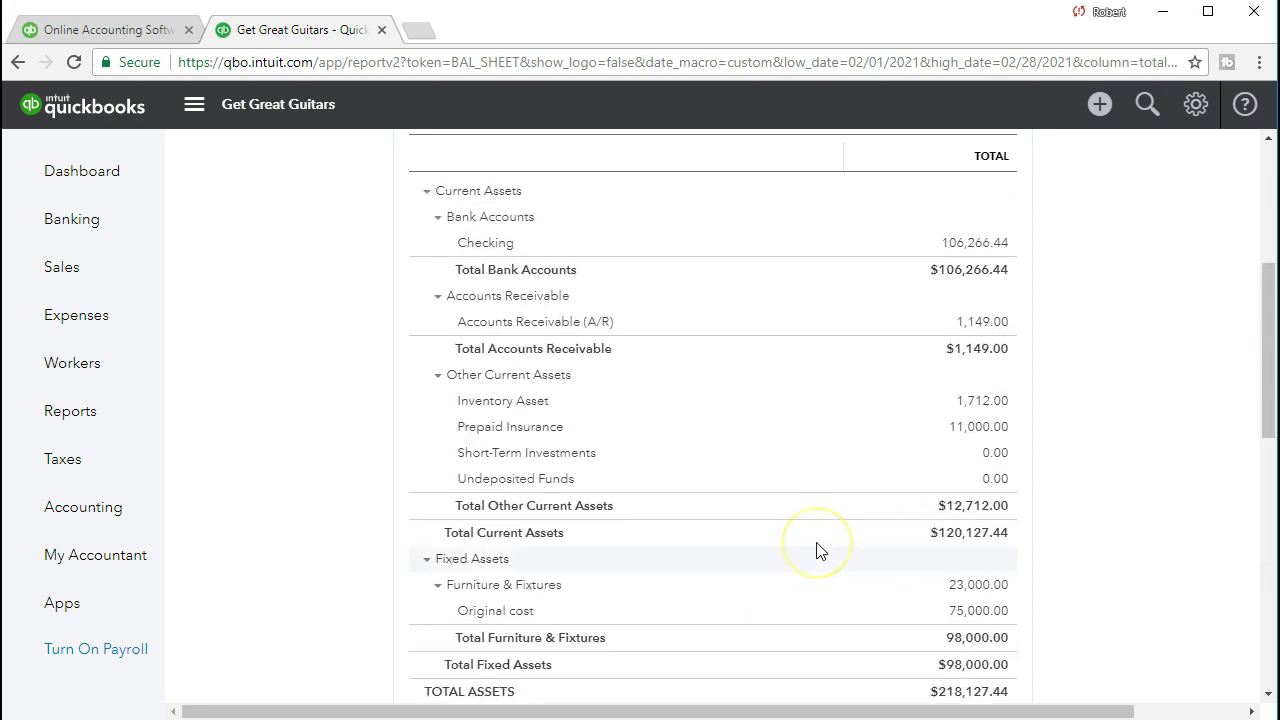
{"action": "scroll", "coordinate": [814, 549], "scroll_direction": "up", "scroll_amount": 4}
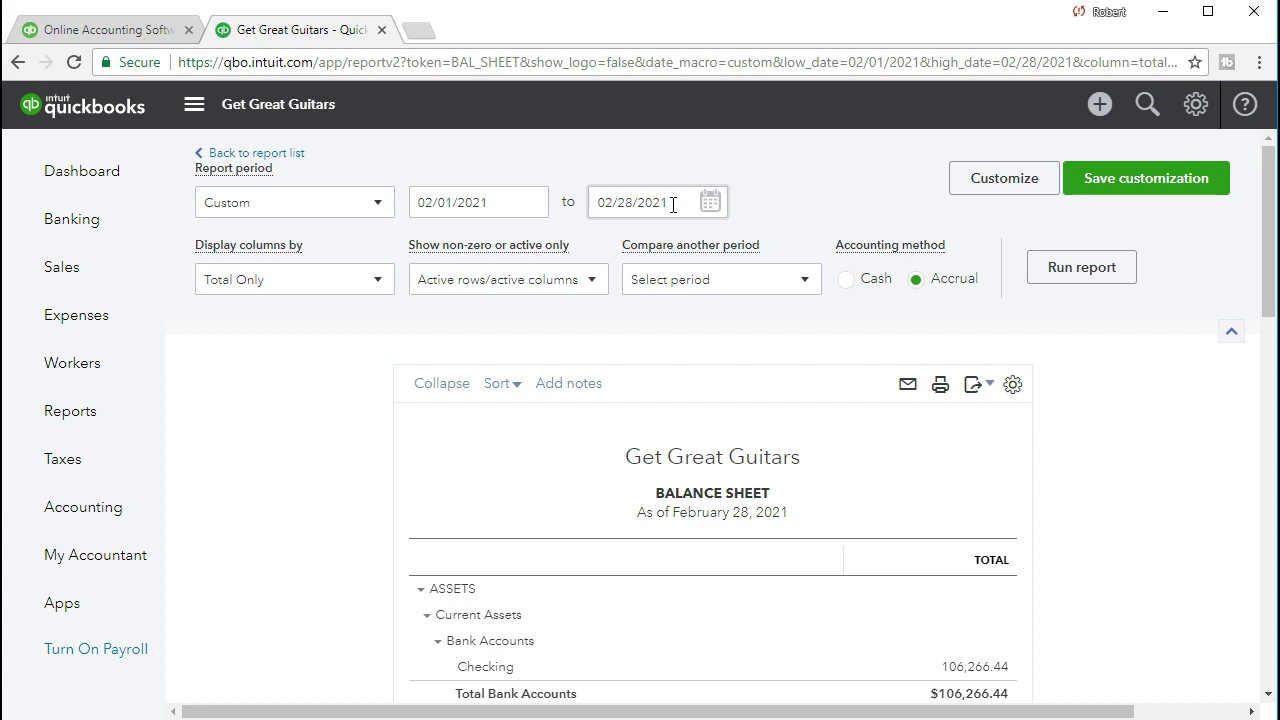
{"action": "left_click", "coordinate": [503, 201]}
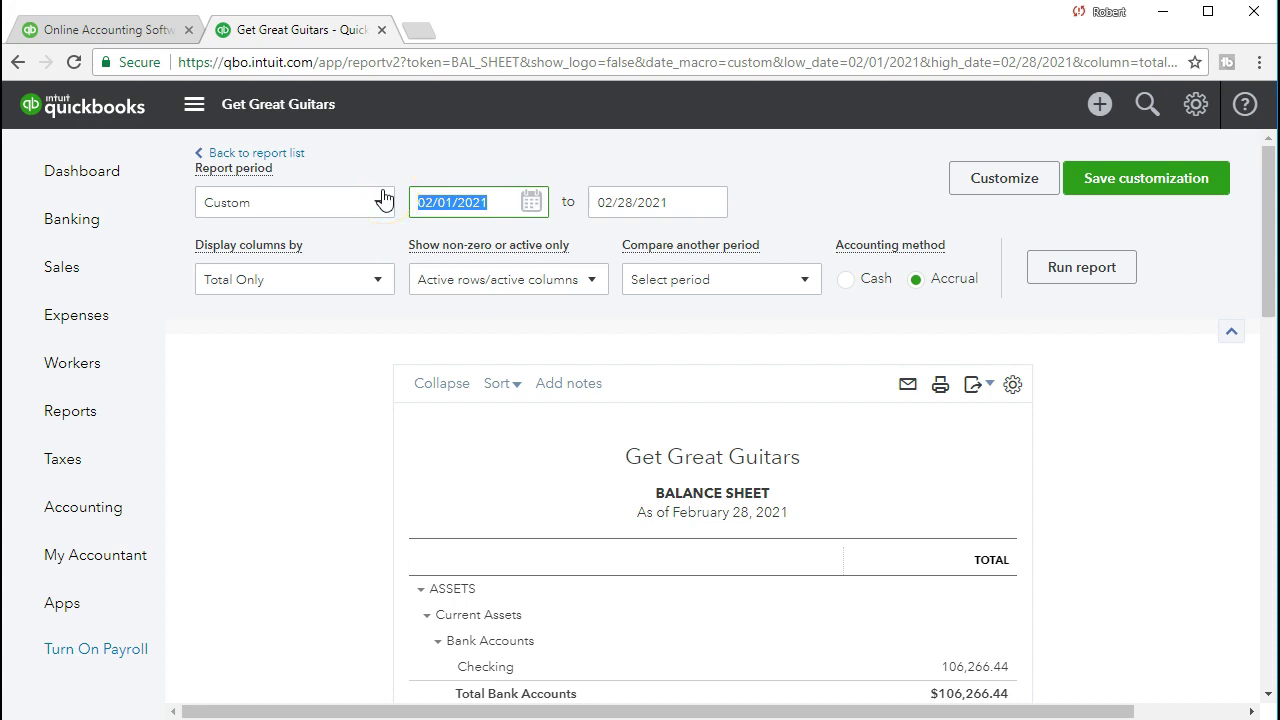
{"action": "type", "text": "01"}
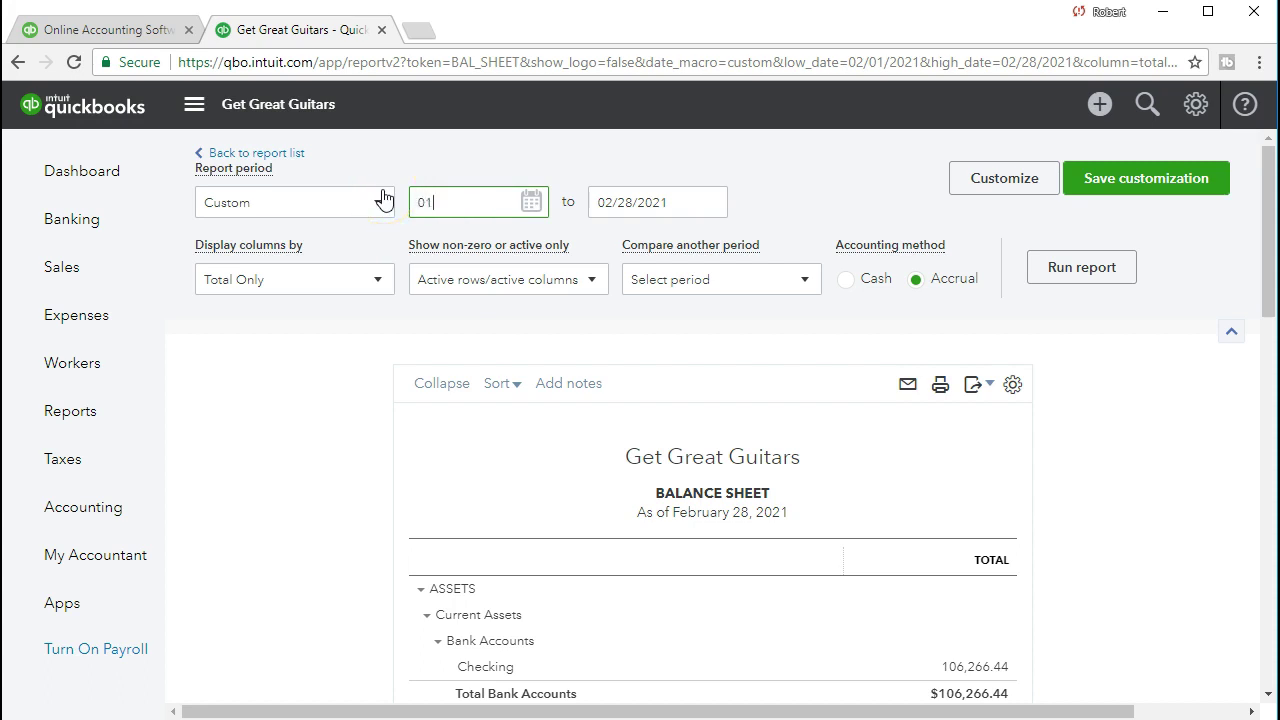
{"action": "type", "text": "/01/2018"}
Open the transaction report behind the California State Board of Equalization Payable balance and check its amount and balance columns.
{"action": "scroll", "coordinate": [337, 457], "scroll_direction": "down", "scroll_amount": 4}
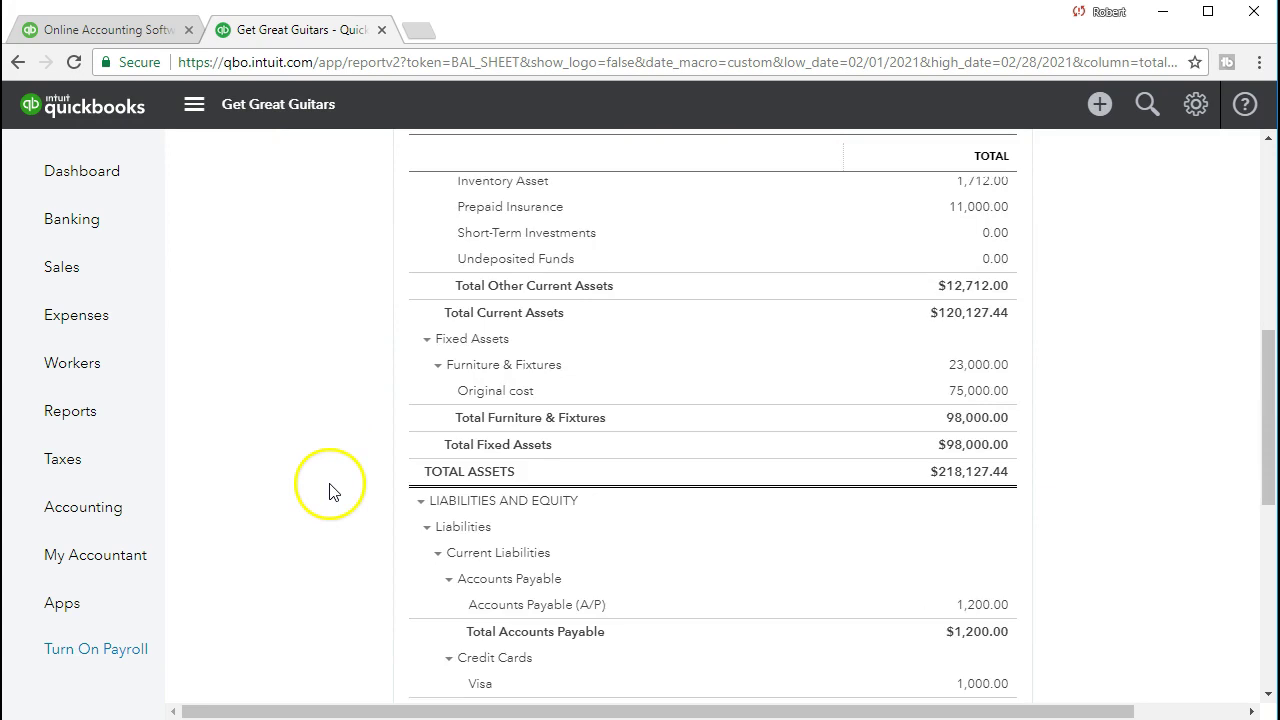
{"action": "scroll", "coordinate": [333, 490], "scroll_direction": "down", "scroll_amount": 3}
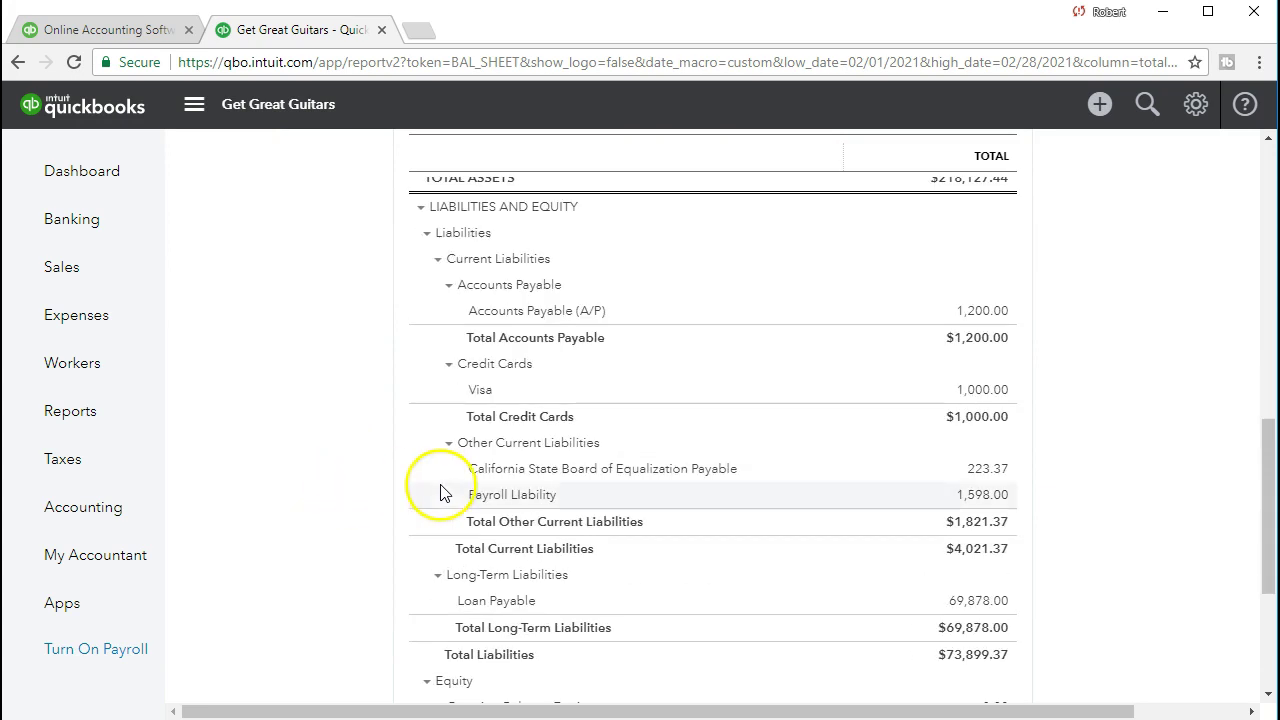
{"action": "left_click", "coordinate": [987, 470]}
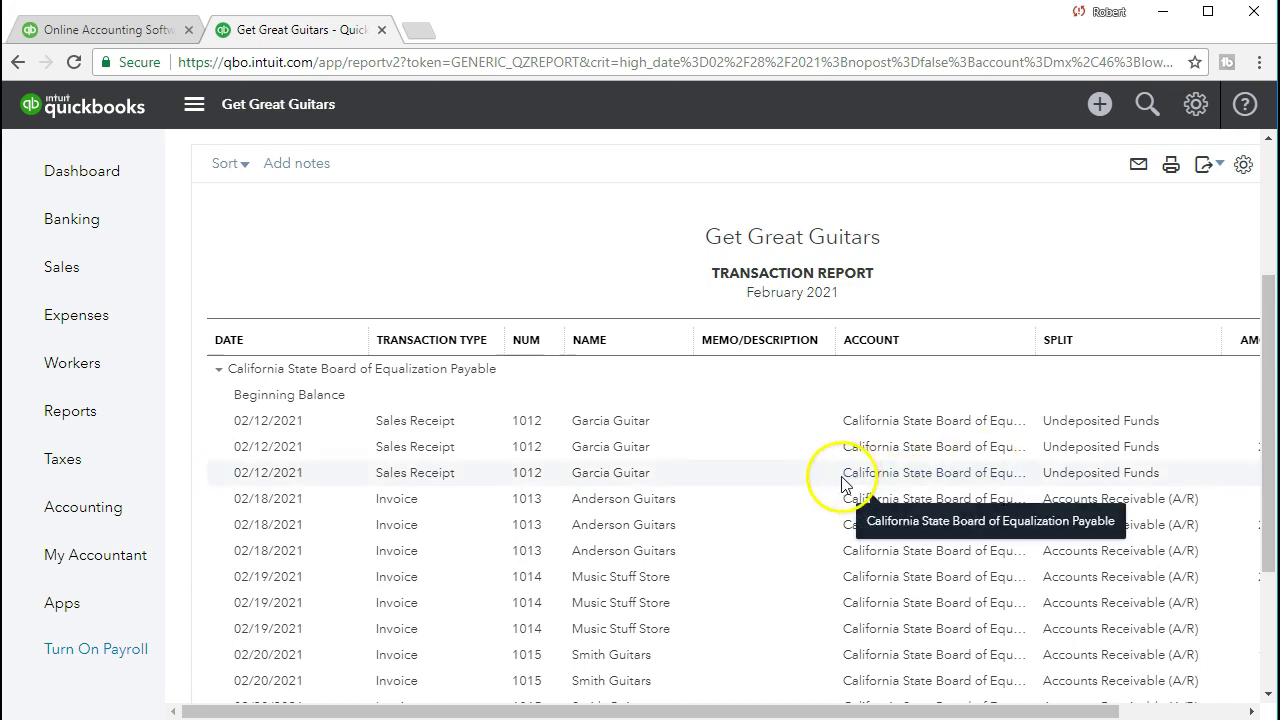
{"action": "scroll", "coordinate": [842, 484], "scroll_direction": "down", "scroll_amount": 1}
{"action": "left_click_drag", "start_coordinate": [823, 712], "coordinate": [988, 712]}
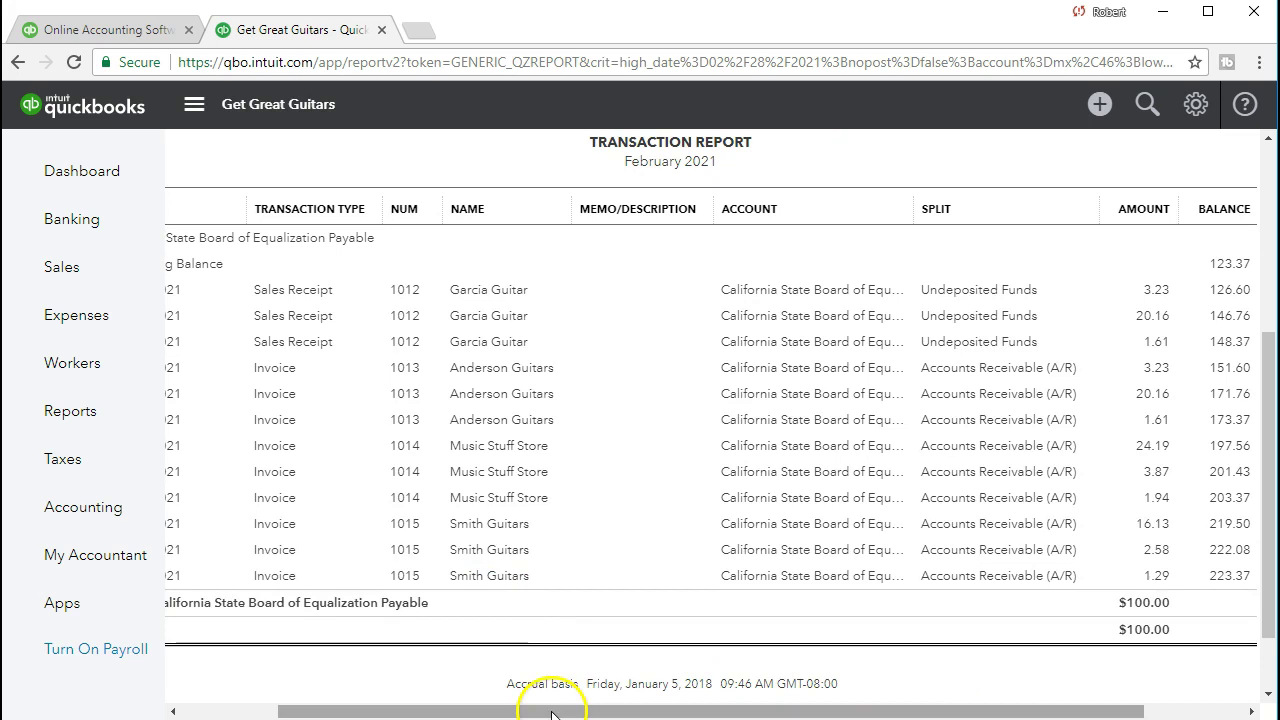
{"action": "left_click_drag", "start_coordinate": [554, 712], "coordinate": [420, 708]}
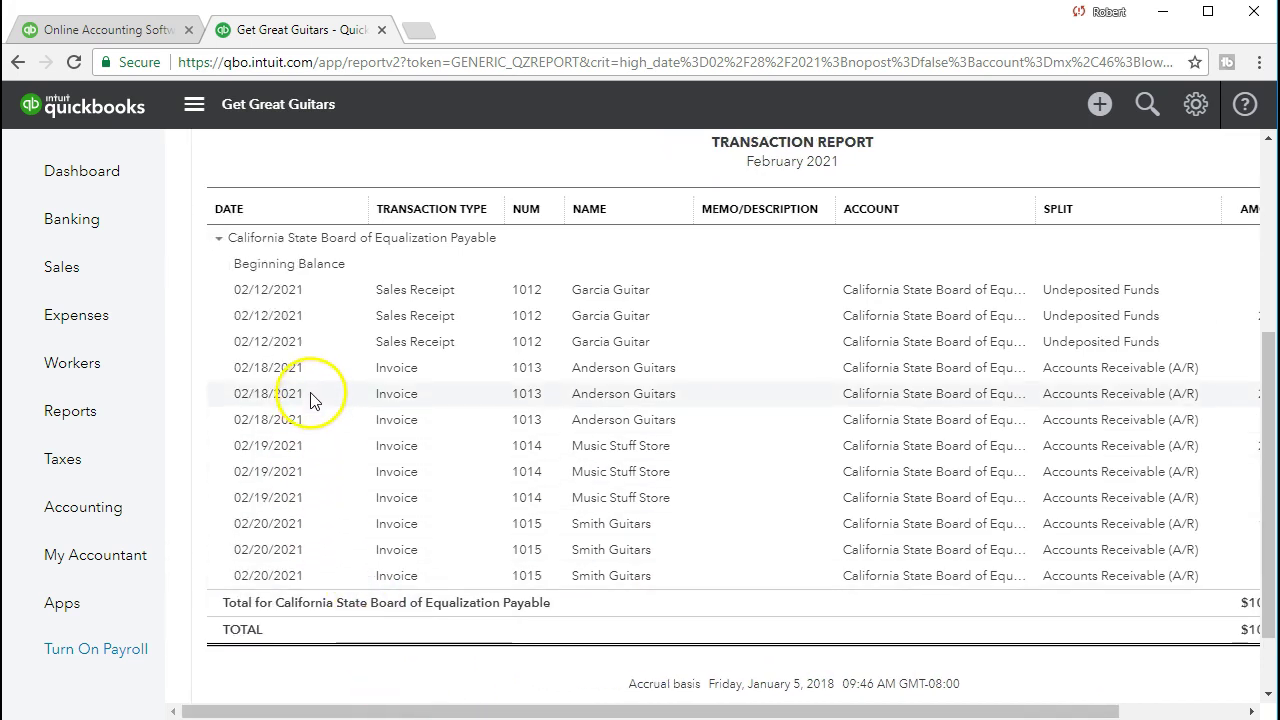
Set the transaction report's start date to 01/01/2021 and rerun the report.
{"action": "scroll", "coordinate": [343, 514], "scroll_direction": "up", "scroll_amount": 4}
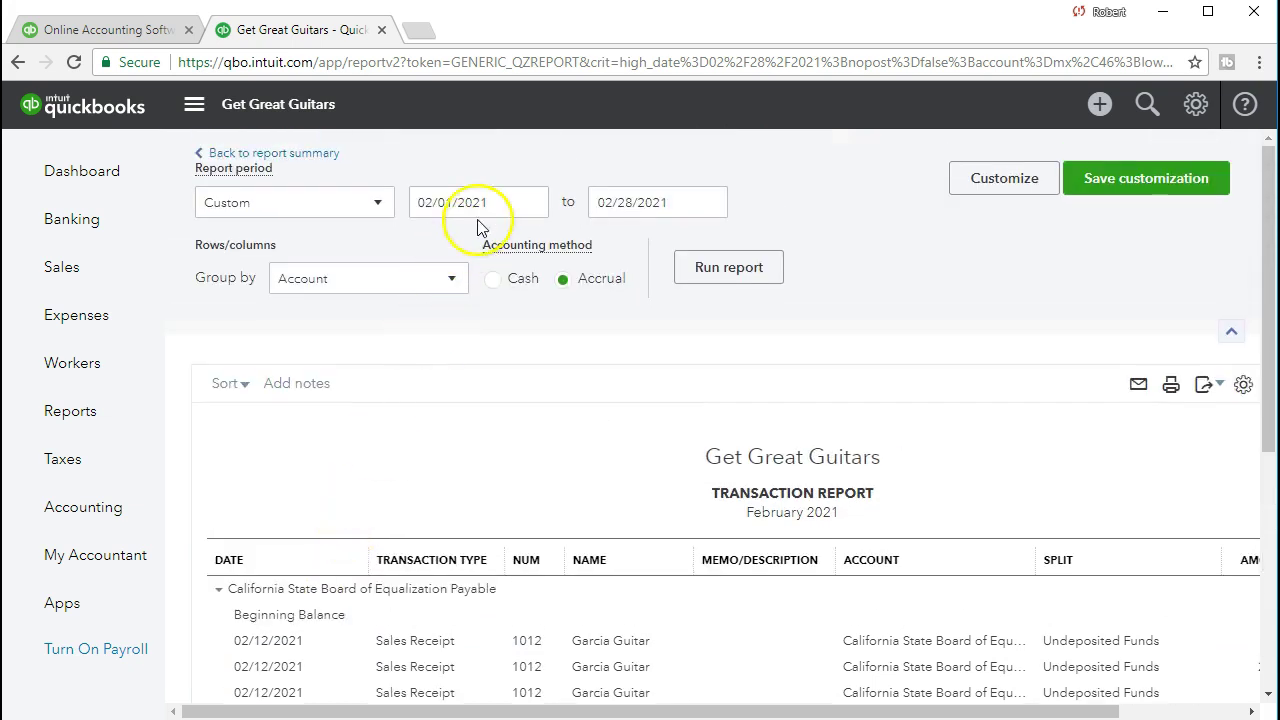
{"action": "left_click", "coordinate": [491, 205]}
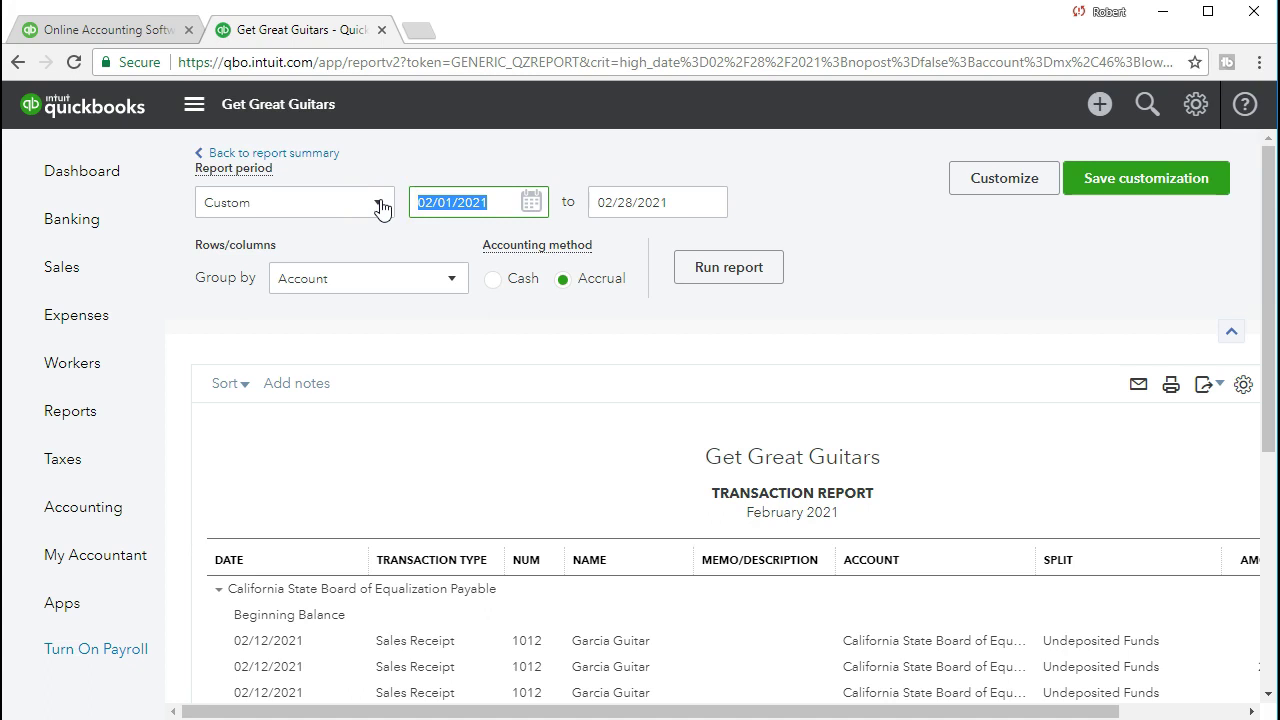
{"action": "type", "text": "010121"}
{"action": "key", "text": "Tab"}
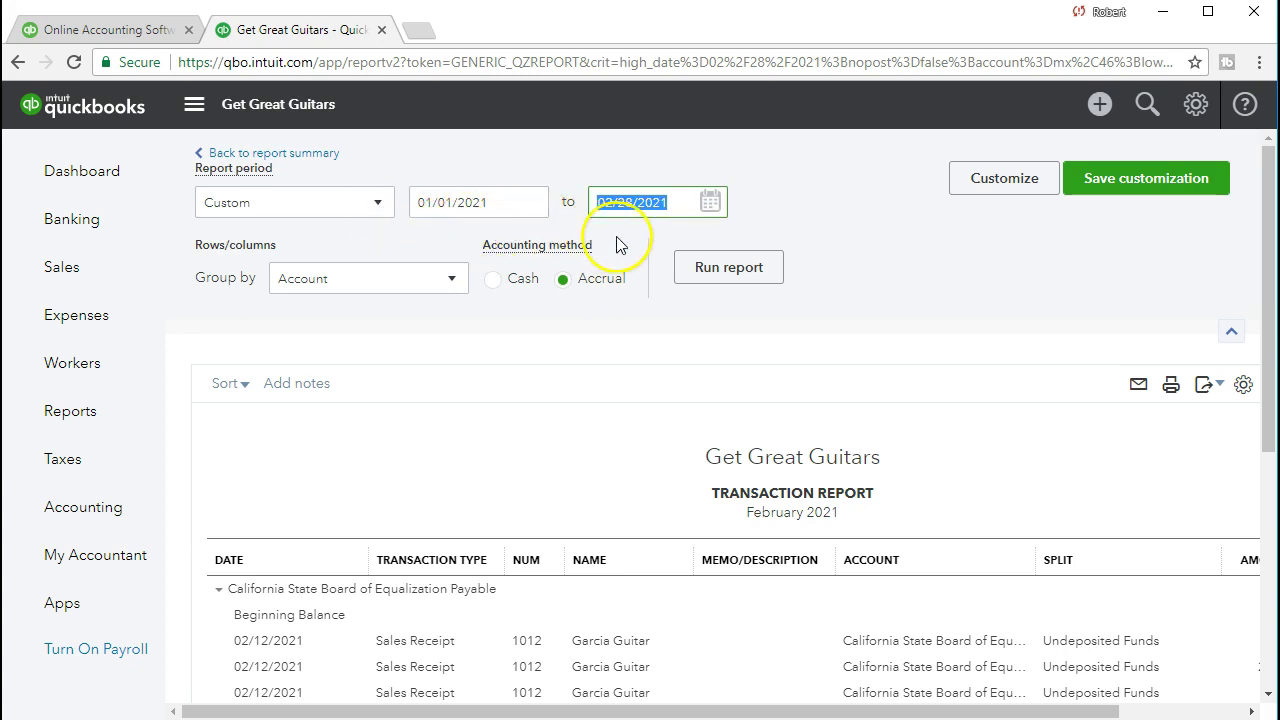
{"action": "left_click", "coordinate": [735, 289]}
Examine the sales tax payable transactions for January and February 2021, including the amounts, running balances and total.
{"action": "scroll", "coordinate": [735, 289], "scroll_direction": "down", "scroll_amount": 2}
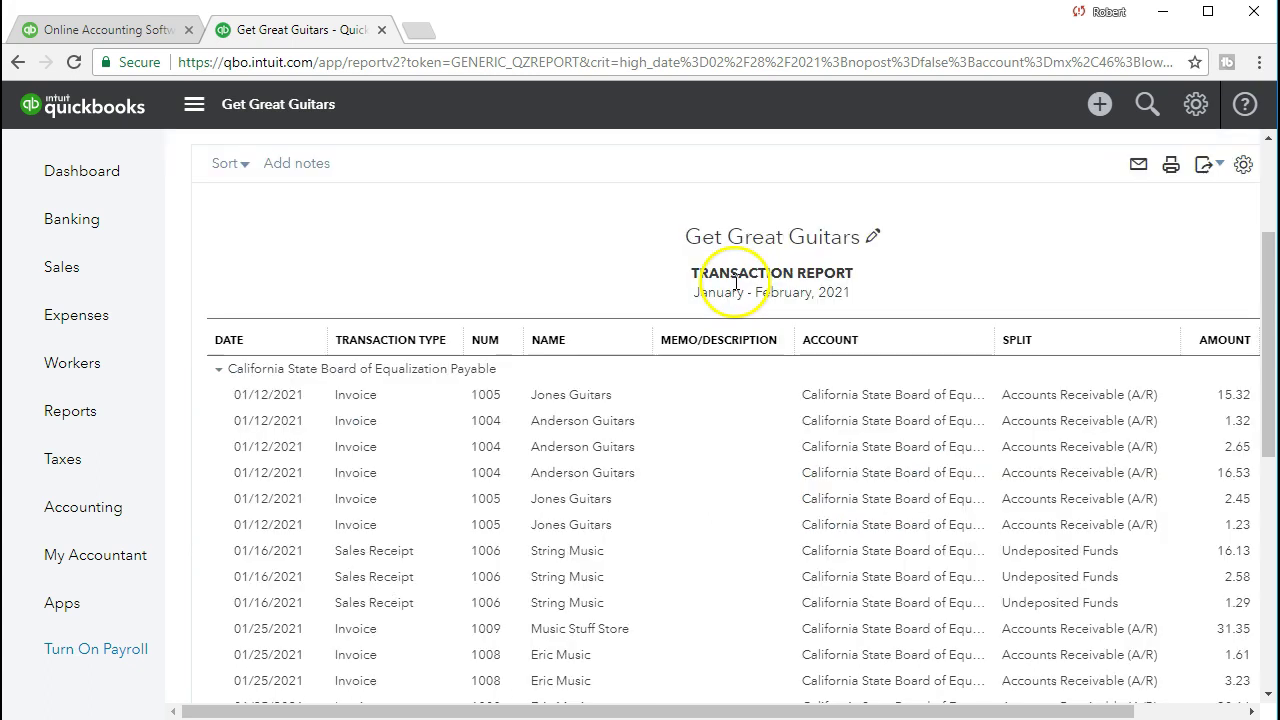
{"action": "scroll", "coordinate": [392, 418], "scroll_direction": "down", "scroll_amount": 4}
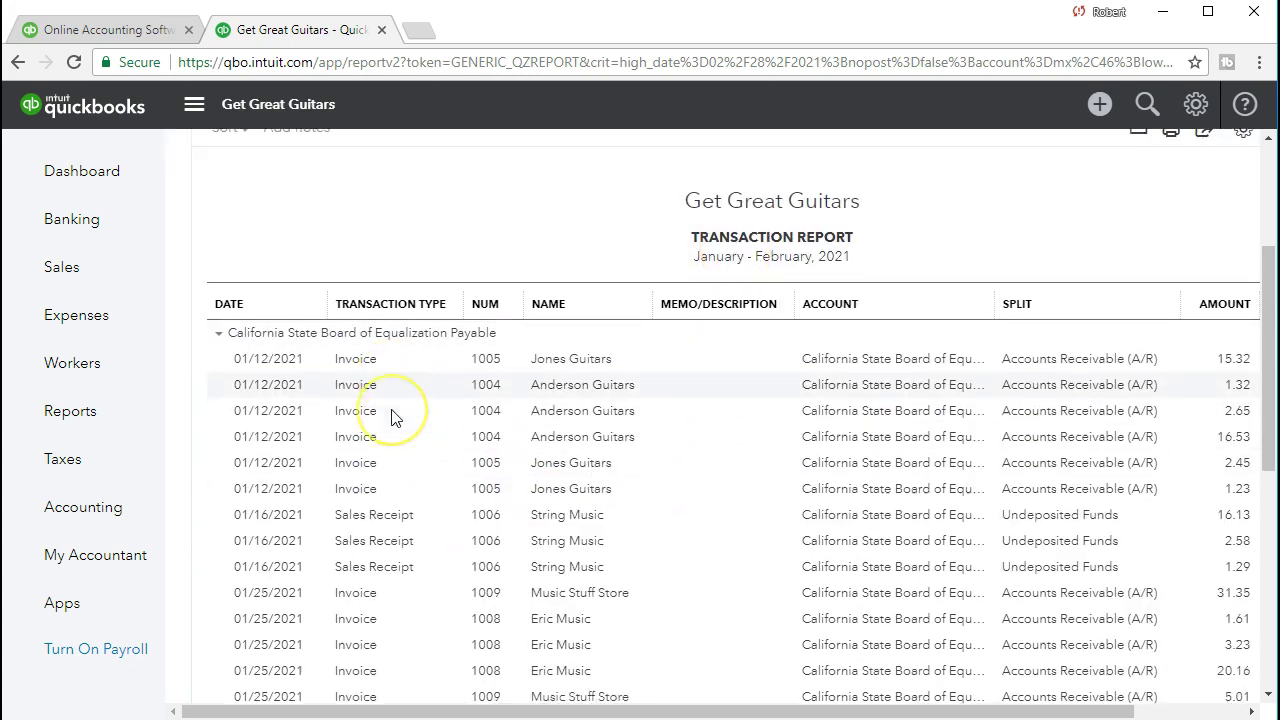
{"action": "scroll", "coordinate": [392, 418], "scroll_direction": "down", "scroll_amount": 2}
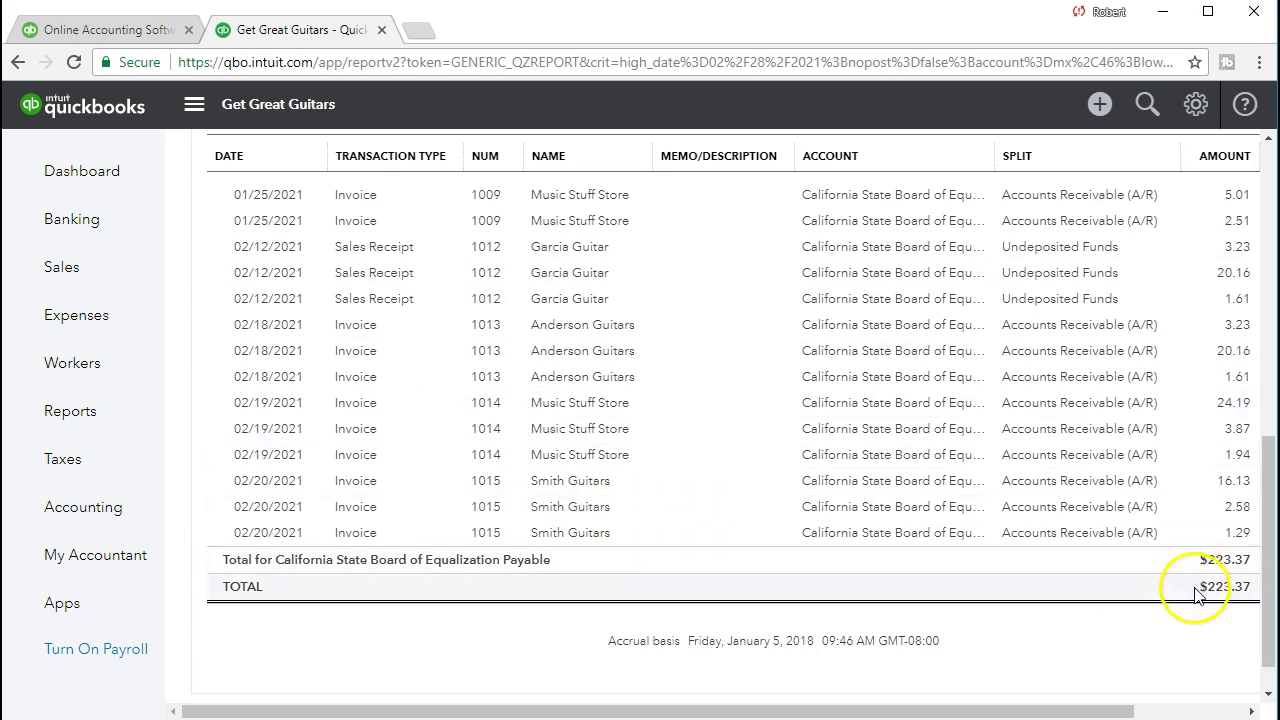
{"action": "left_click_drag", "start_coordinate": [1109, 709], "coordinate": [1250, 707]}
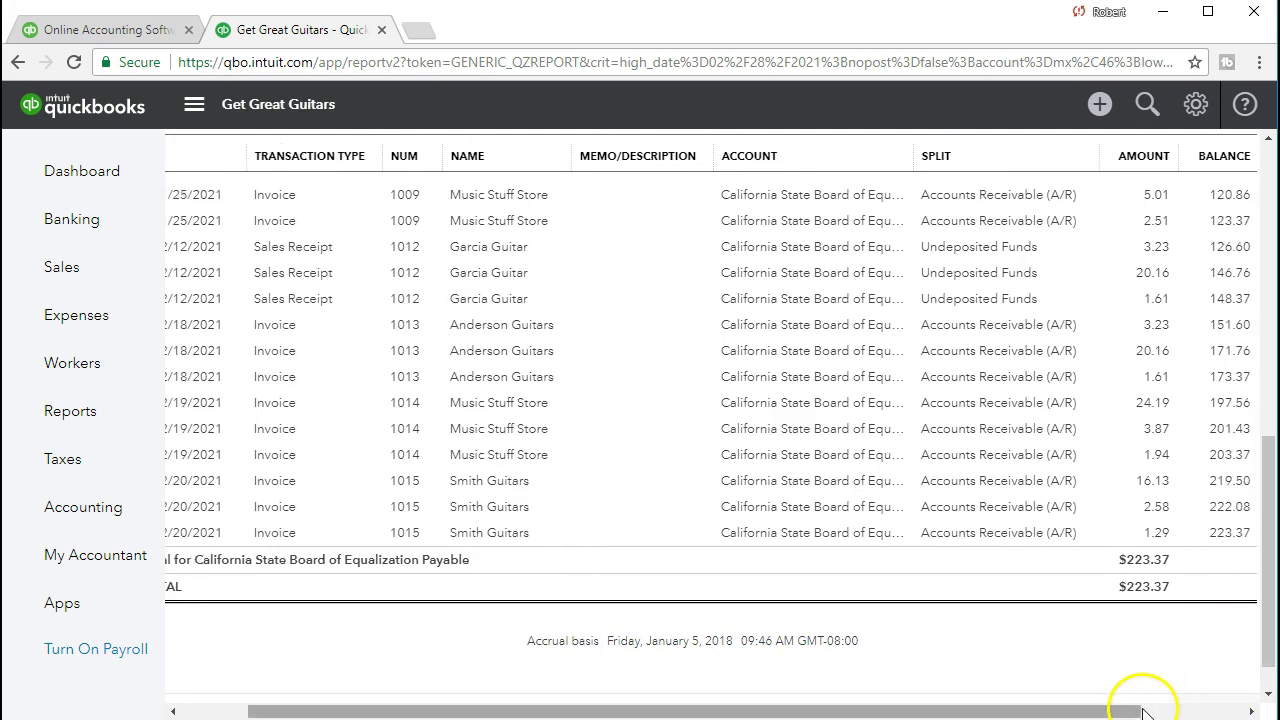
{"action": "scroll", "coordinate": [1223, 589], "scroll_direction": "up", "scroll_amount": 3}
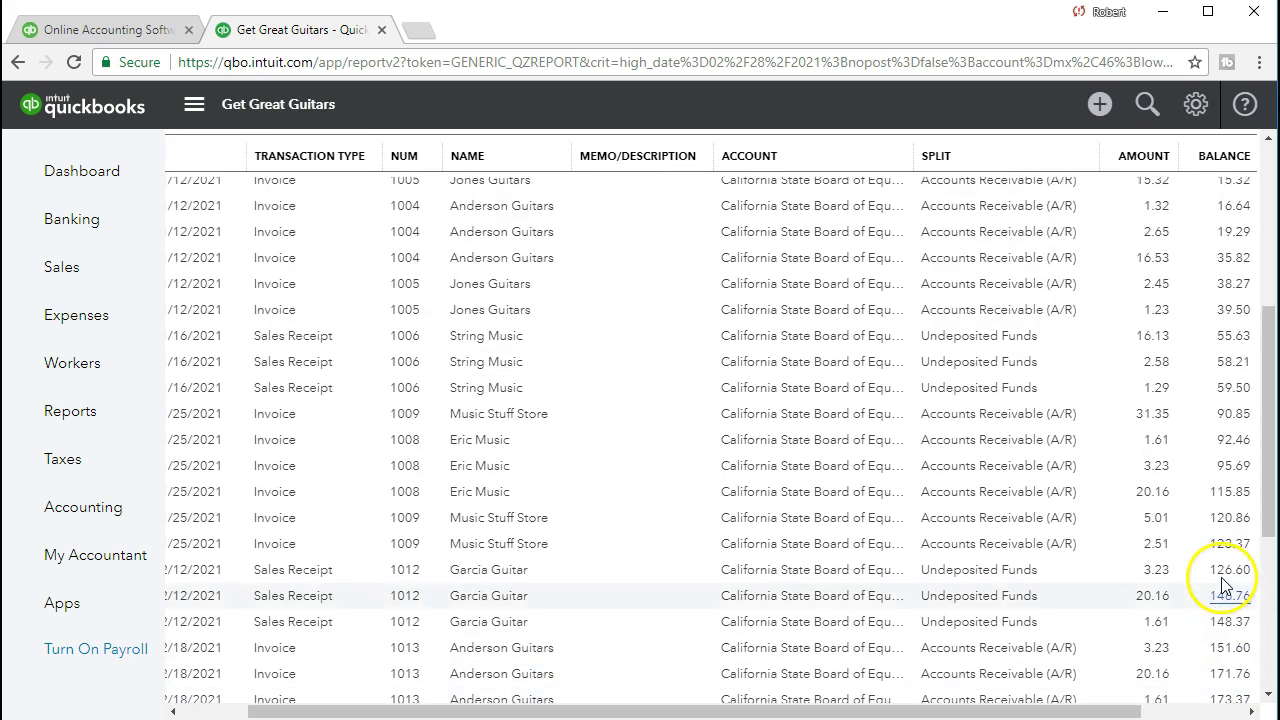
{"action": "scroll", "coordinate": [1223, 589], "scroll_direction": "up", "scroll_amount": 3}
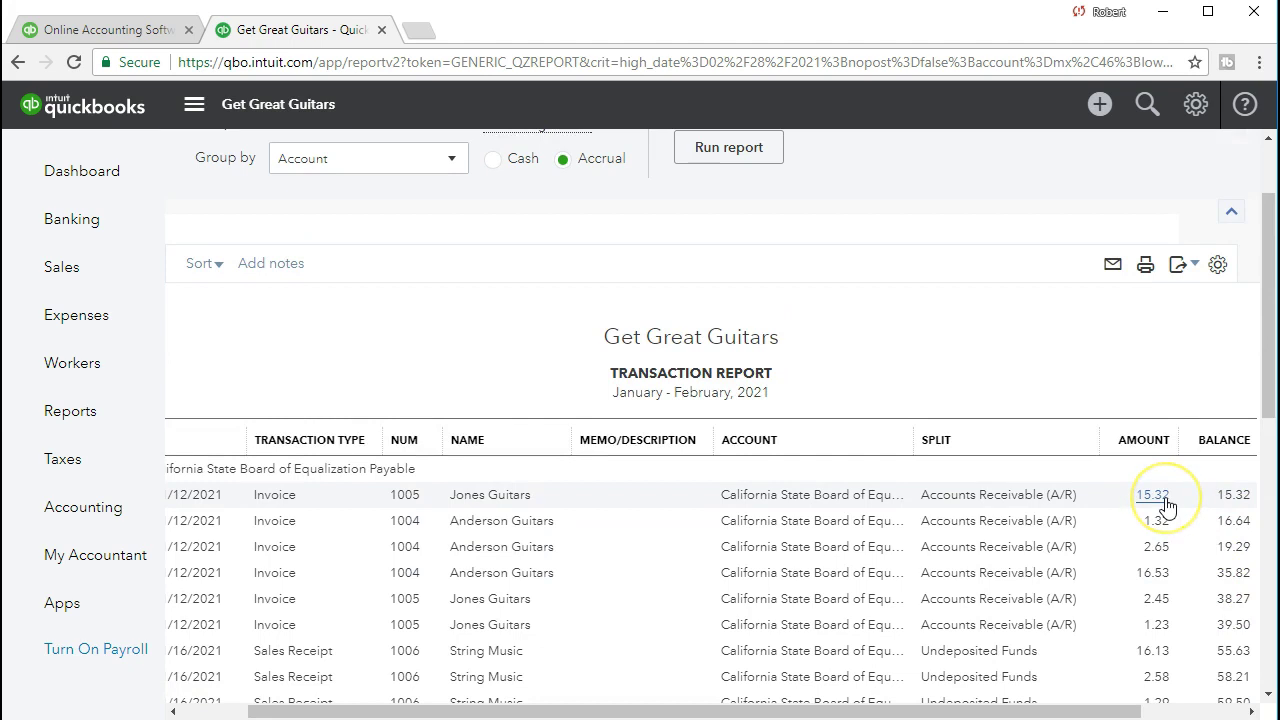
{"action": "scroll", "coordinate": [620, 552], "scroll_direction": "up", "scroll_amount": 1}
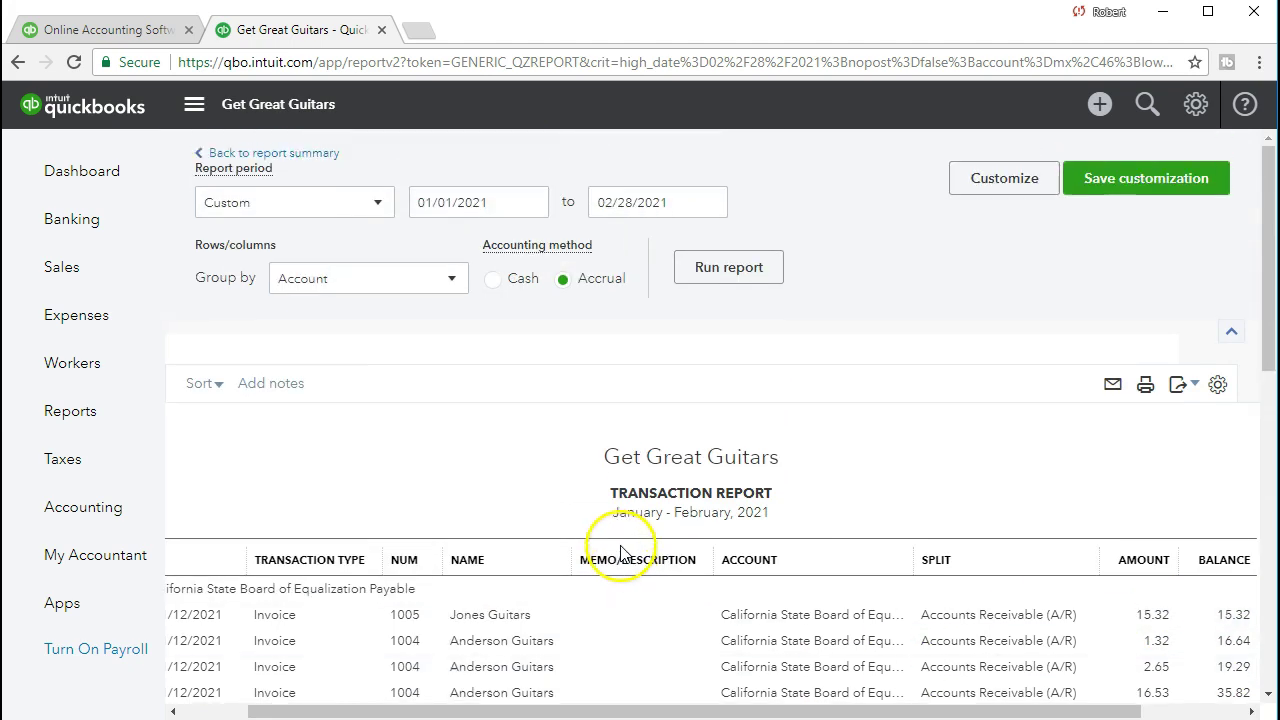
Set the transaction report's end date to 01/31/2021, rerun it and check the January sales tax total.
{"action": "left_click_drag", "start_coordinate": [662, 203], "coordinate": [572, 200]}
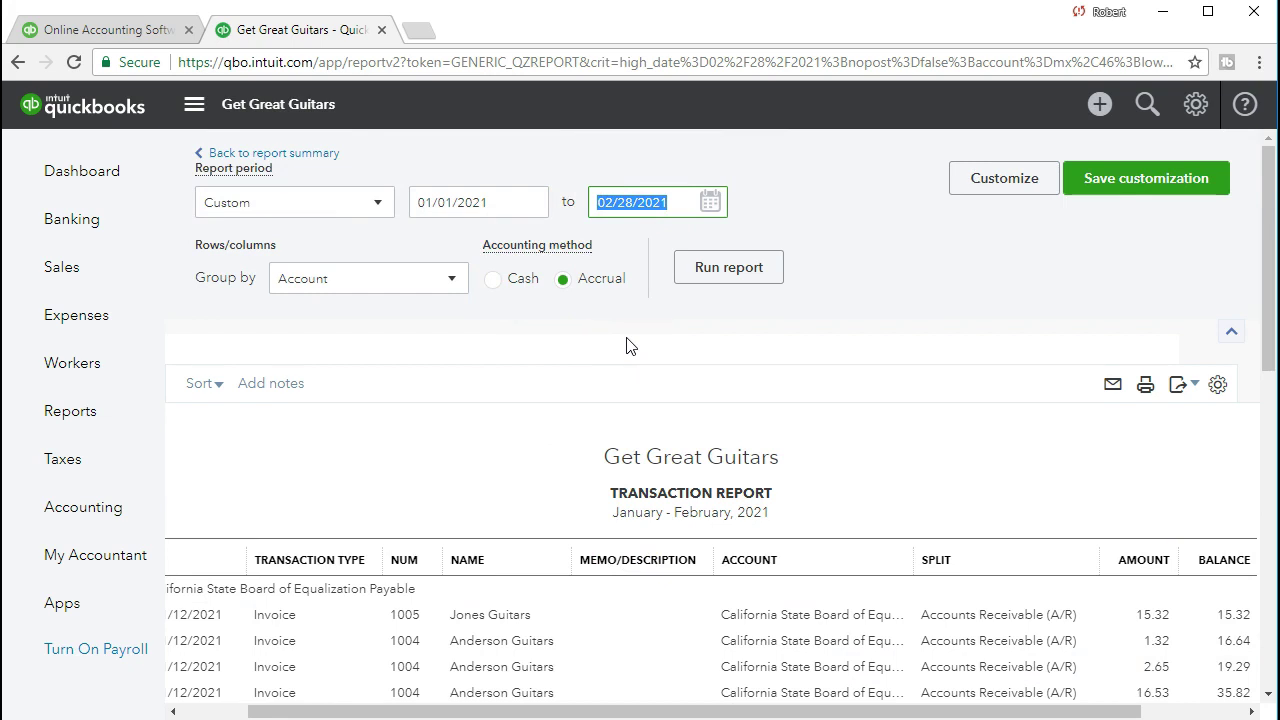
{"action": "type", "text": "01"}
{"action": "type", "text": "/31/2021"}
{"action": "key", "text": "Tab"}
{"action": "left_click", "coordinate": [593, 318]}
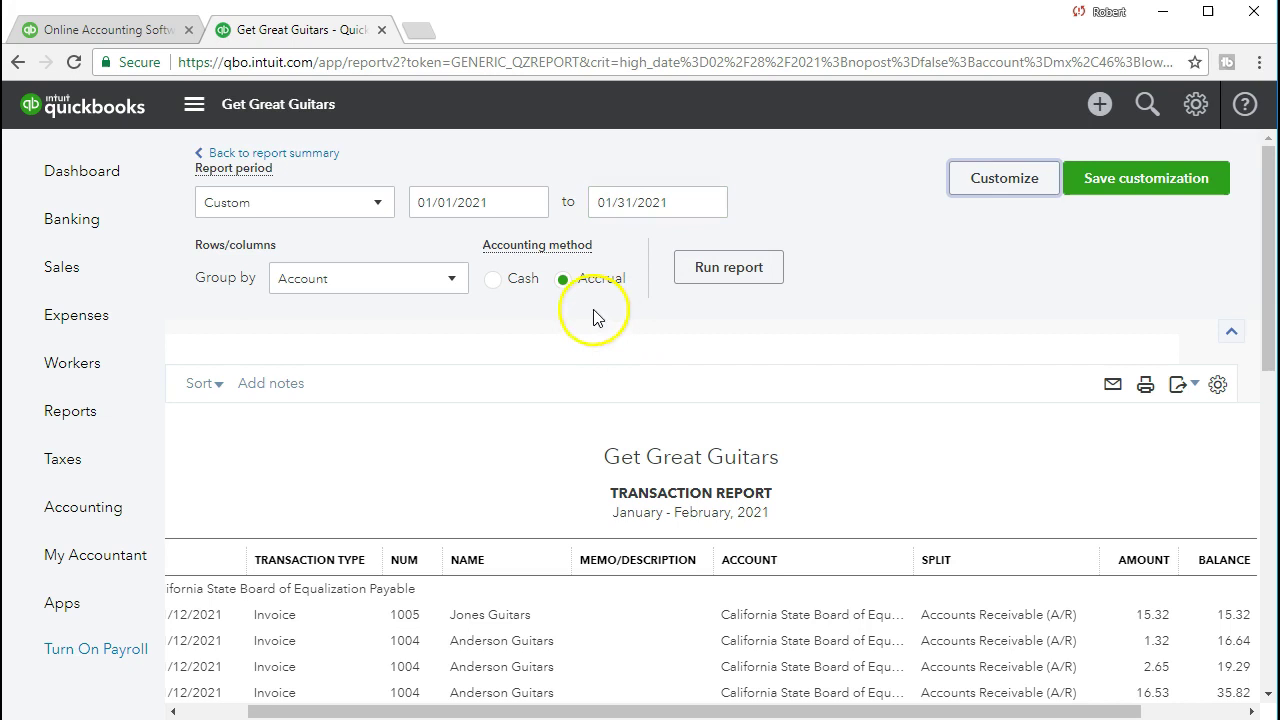
{"action": "left_click", "coordinate": [631, 217]}
{"action": "left_click", "coordinate": [716, 266]}
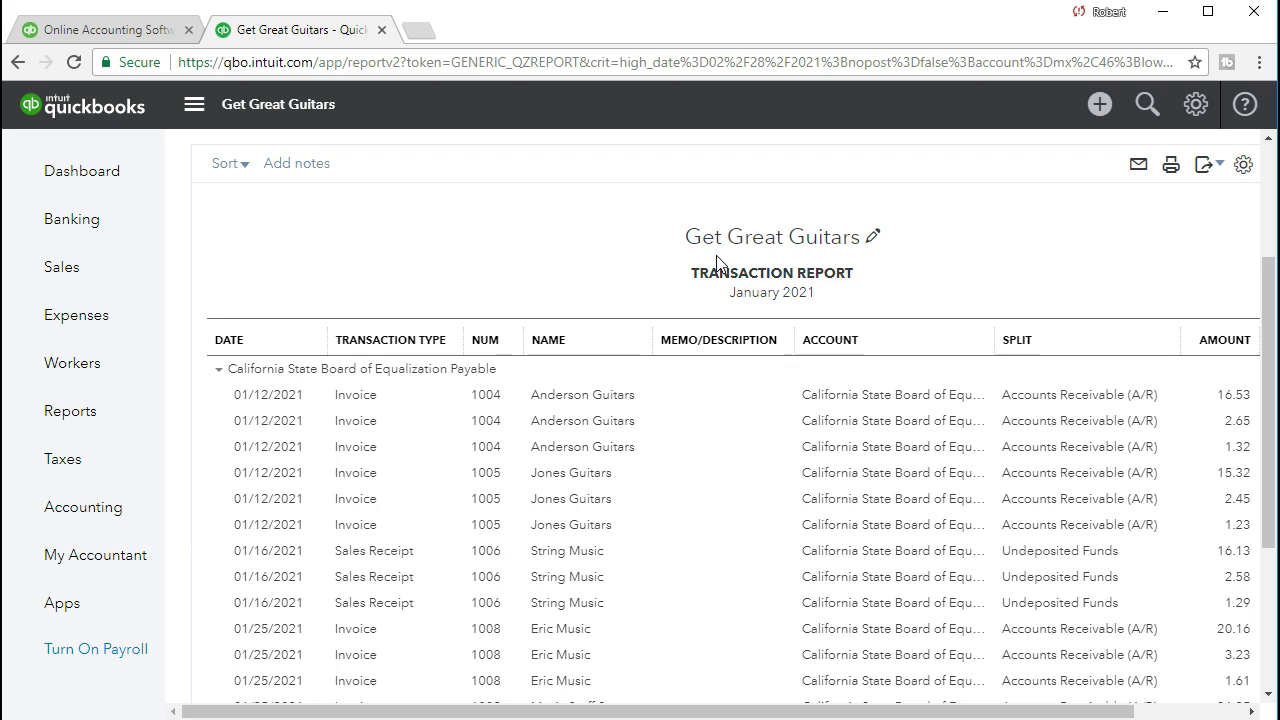
{"action": "scroll", "coordinate": [850, 375], "scroll_direction": "down", "scroll_amount": 3}
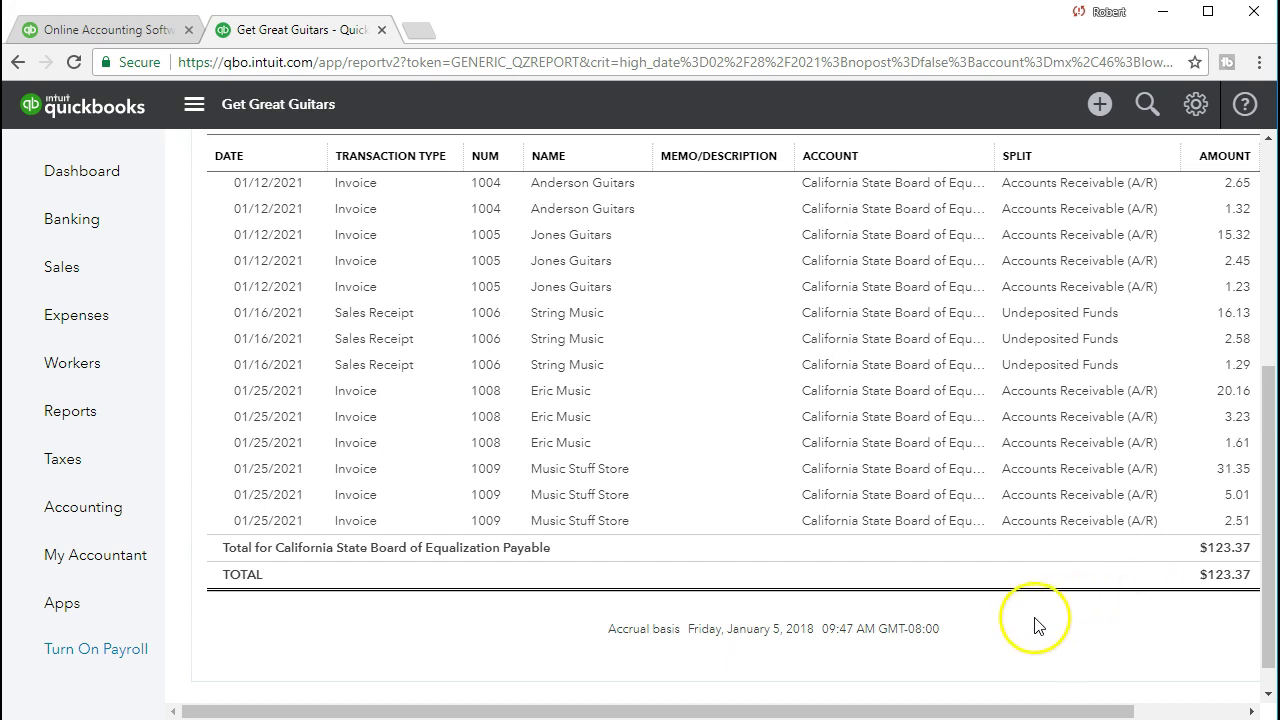
Open the sales tax settings to view the list of tax agencies.
{"action": "left_click", "coordinate": [117, 470]}
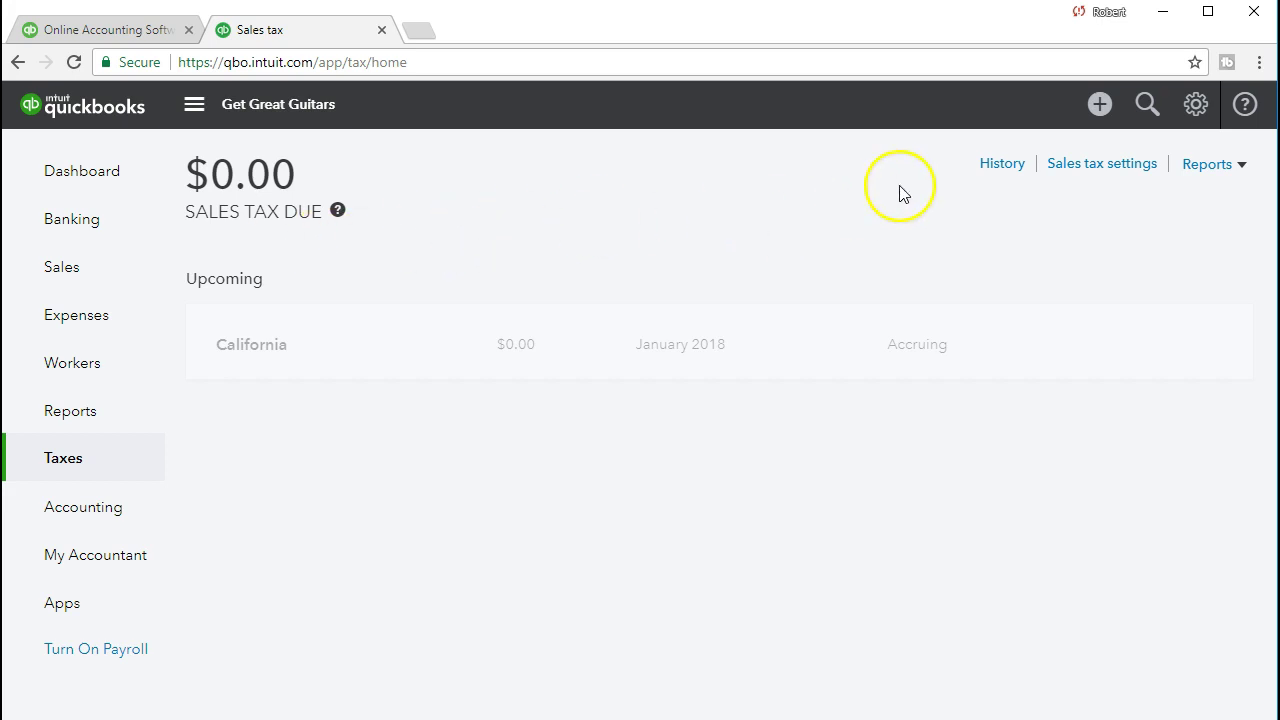
{"action": "left_click", "coordinate": [1092, 178]}
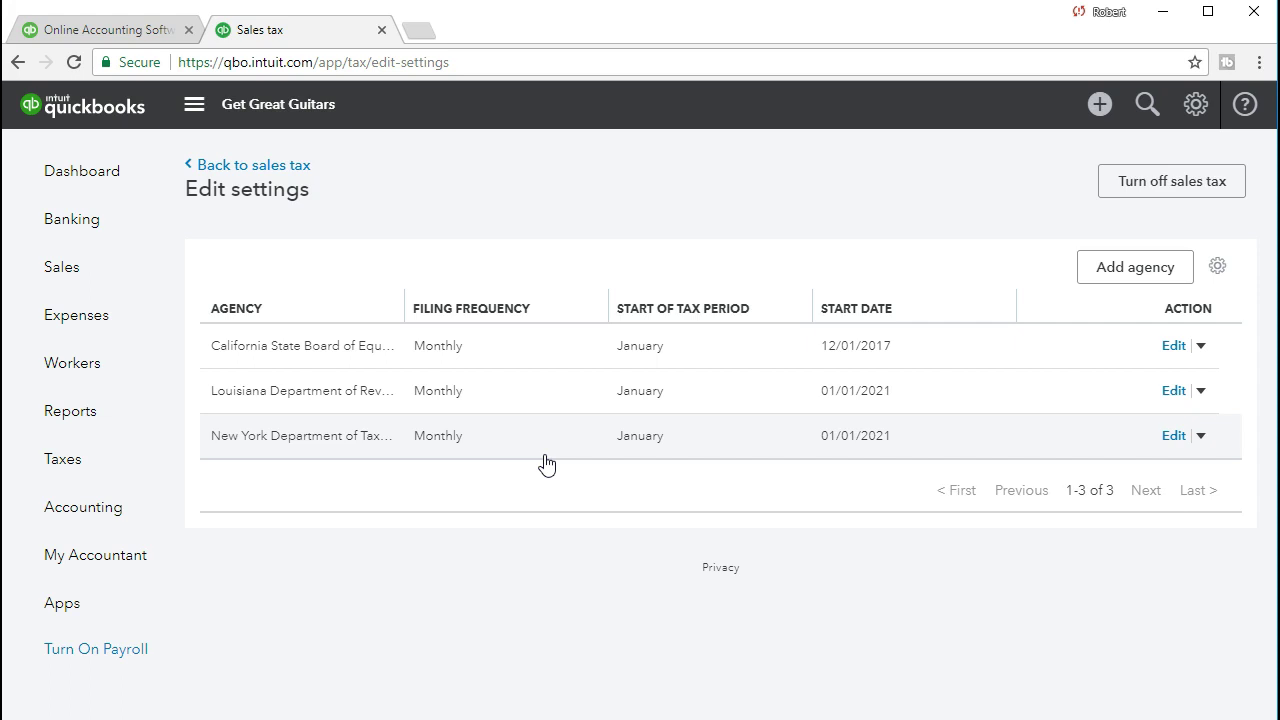
Leave the sales tax settings and open the tax liability report.
{"action": "left_click", "coordinate": [298, 174]}
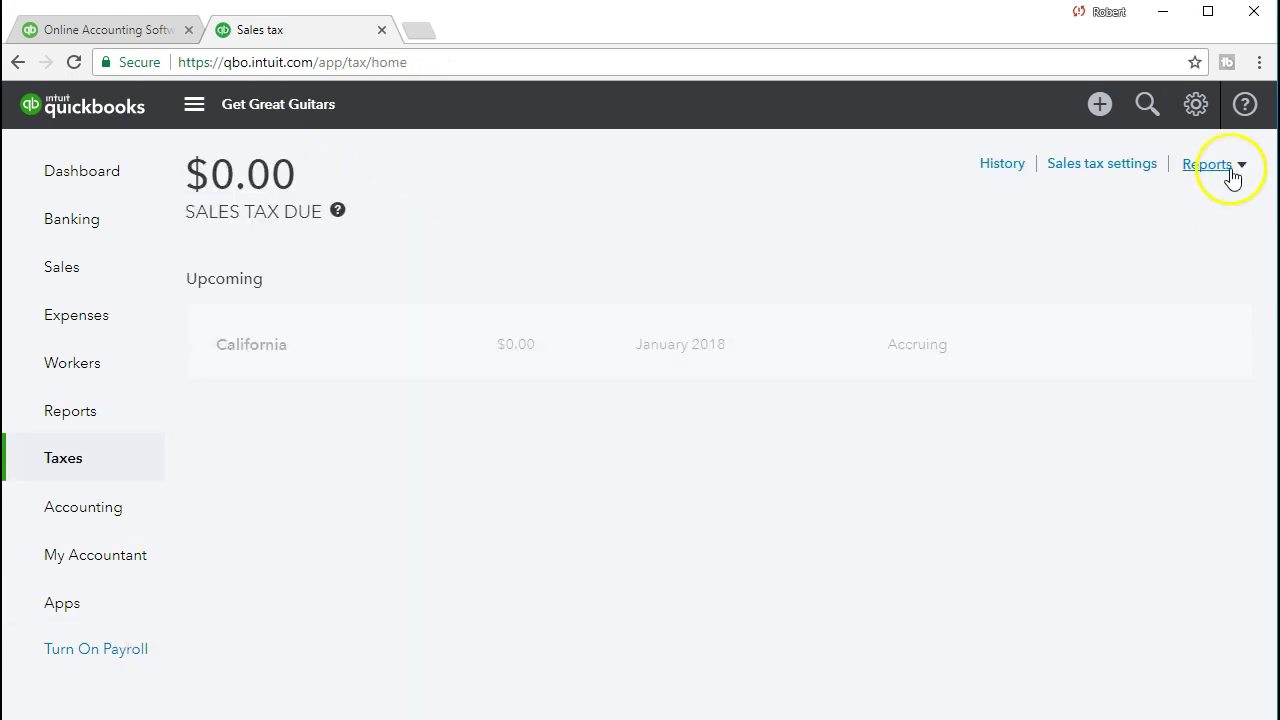
{"action": "left_click", "coordinate": [1240, 166]}
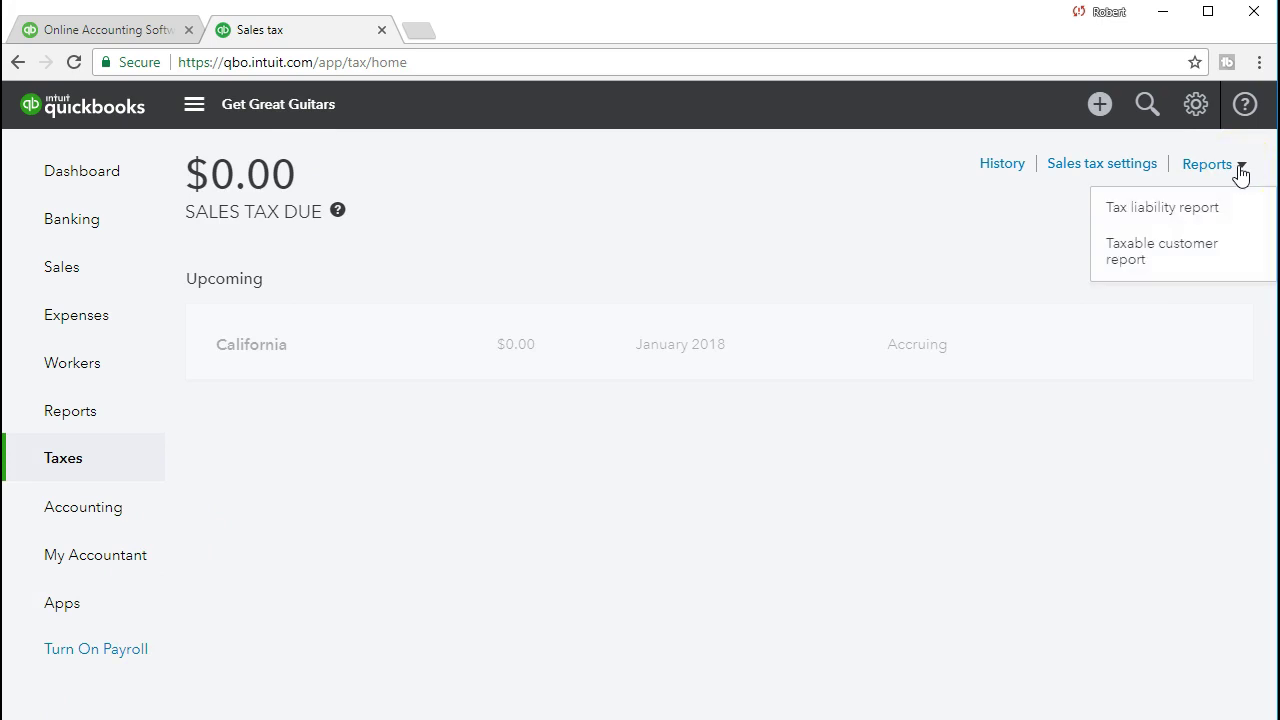
{"action": "left_click", "coordinate": [1183, 216]}
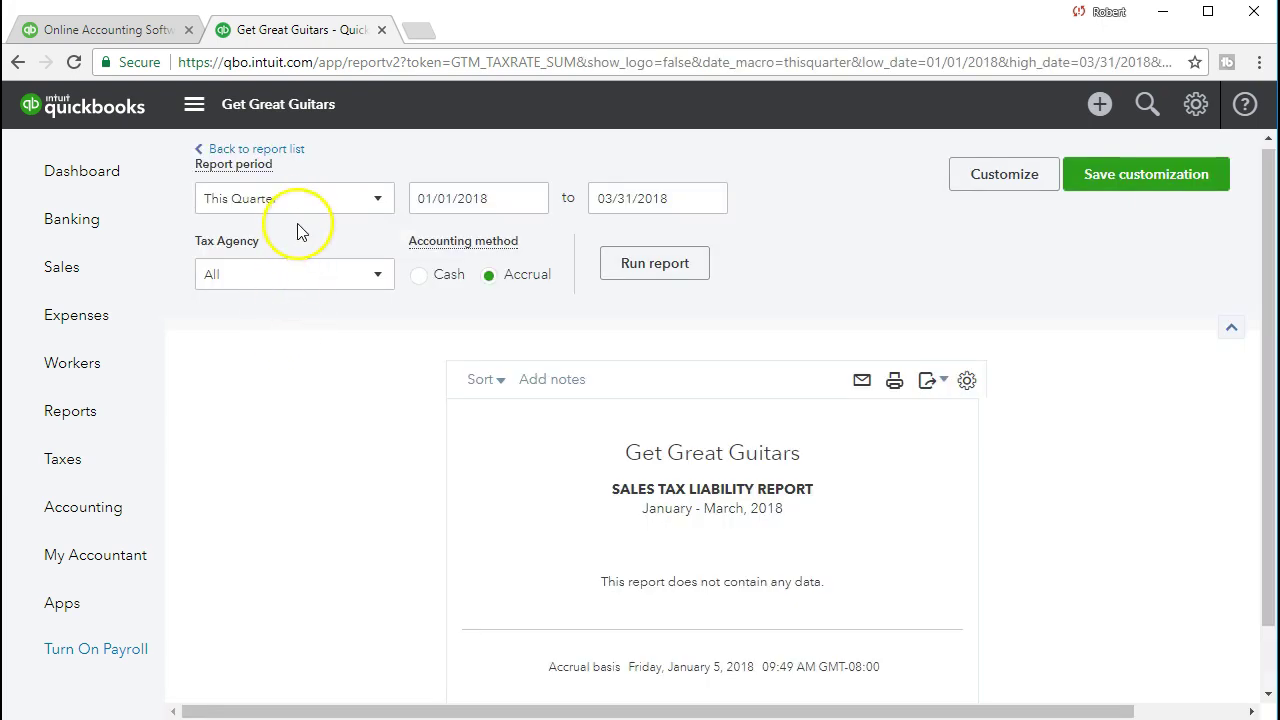
Choose This Month as the liability report's period and set its start date to 01/01/2021.
{"action": "left_click", "coordinate": [380, 207]}
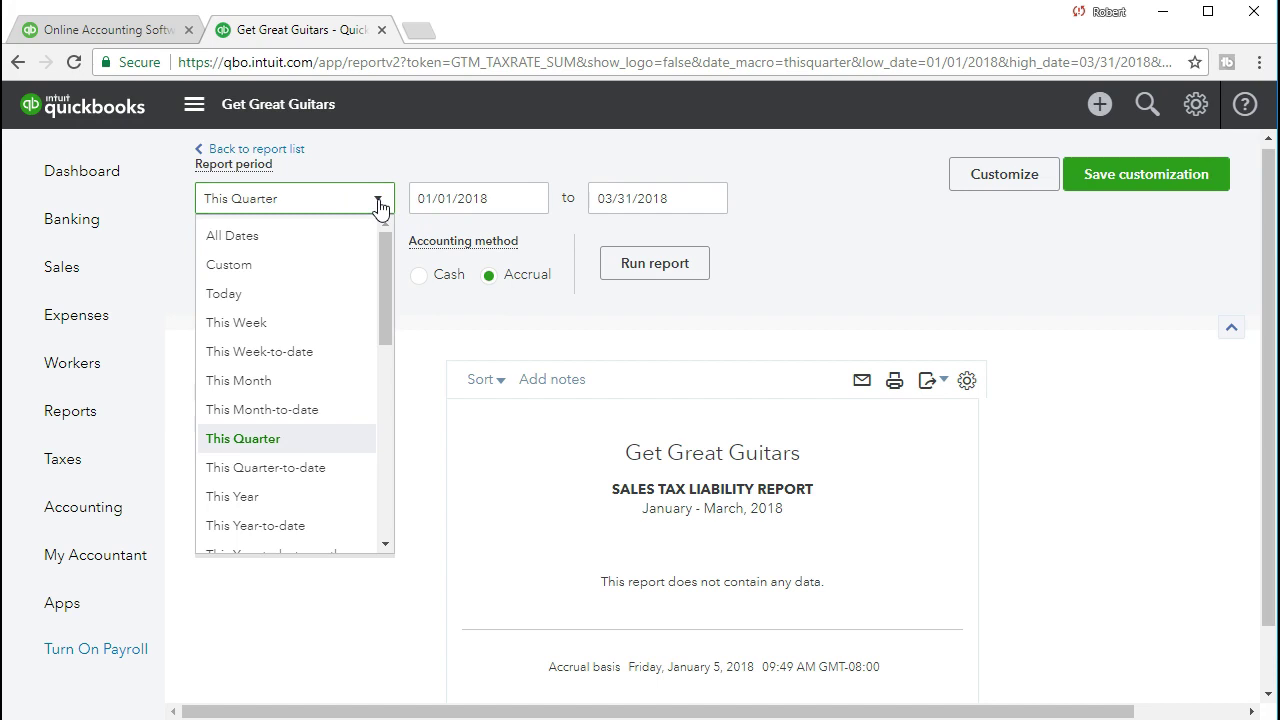
{"action": "left_click", "coordinate": [311, 383]}
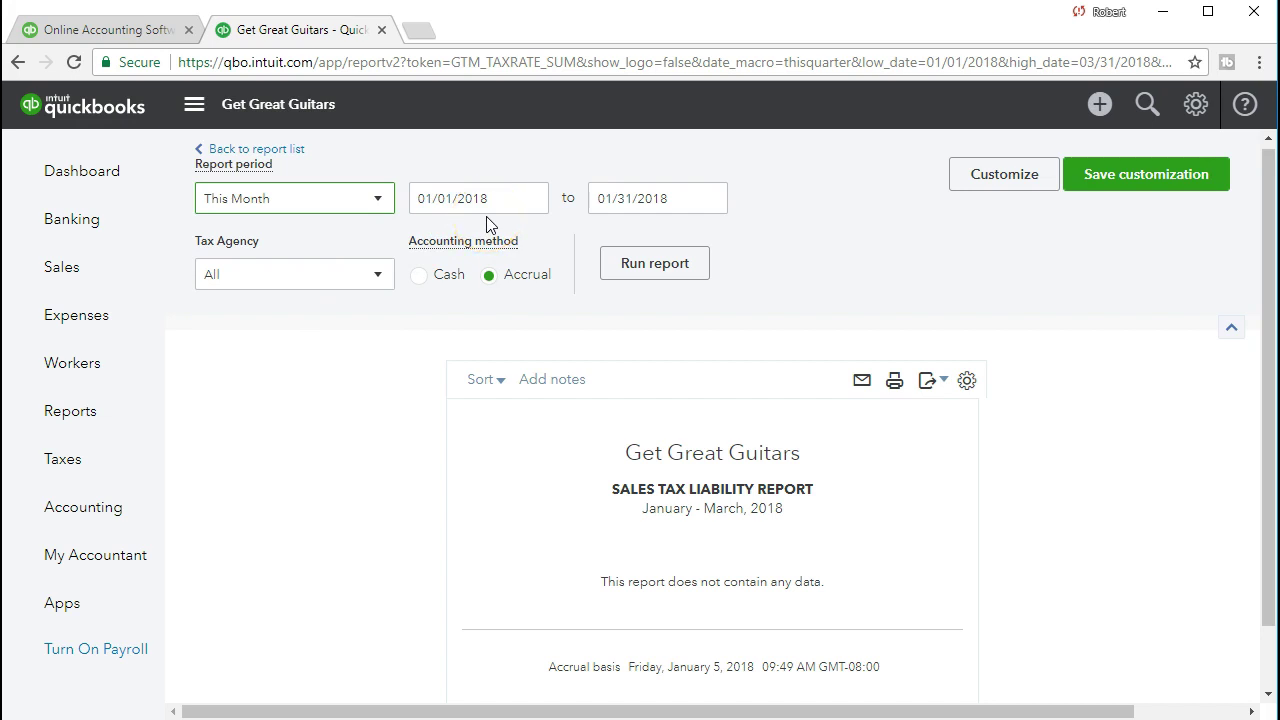
{"action": "left_click_drag", "start_coordinate": [506, 197], "coordinate": [322, 186]}
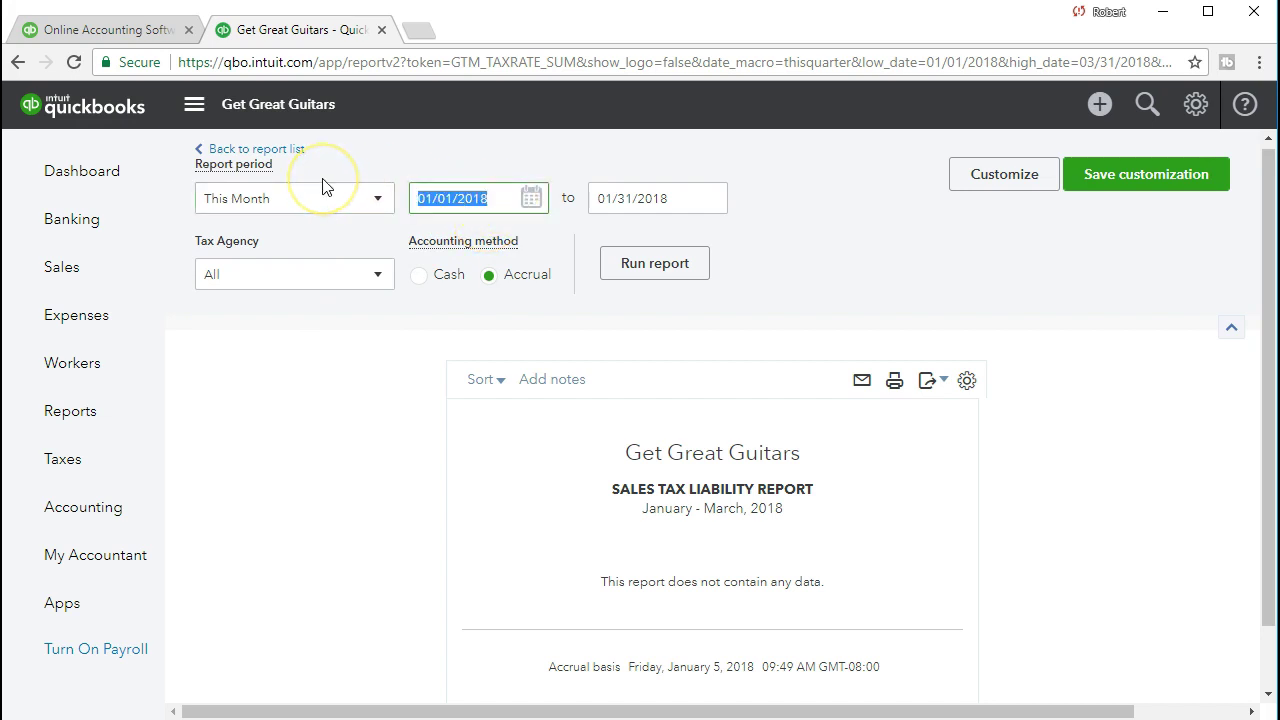
{"action": "type", "text": "0101"}
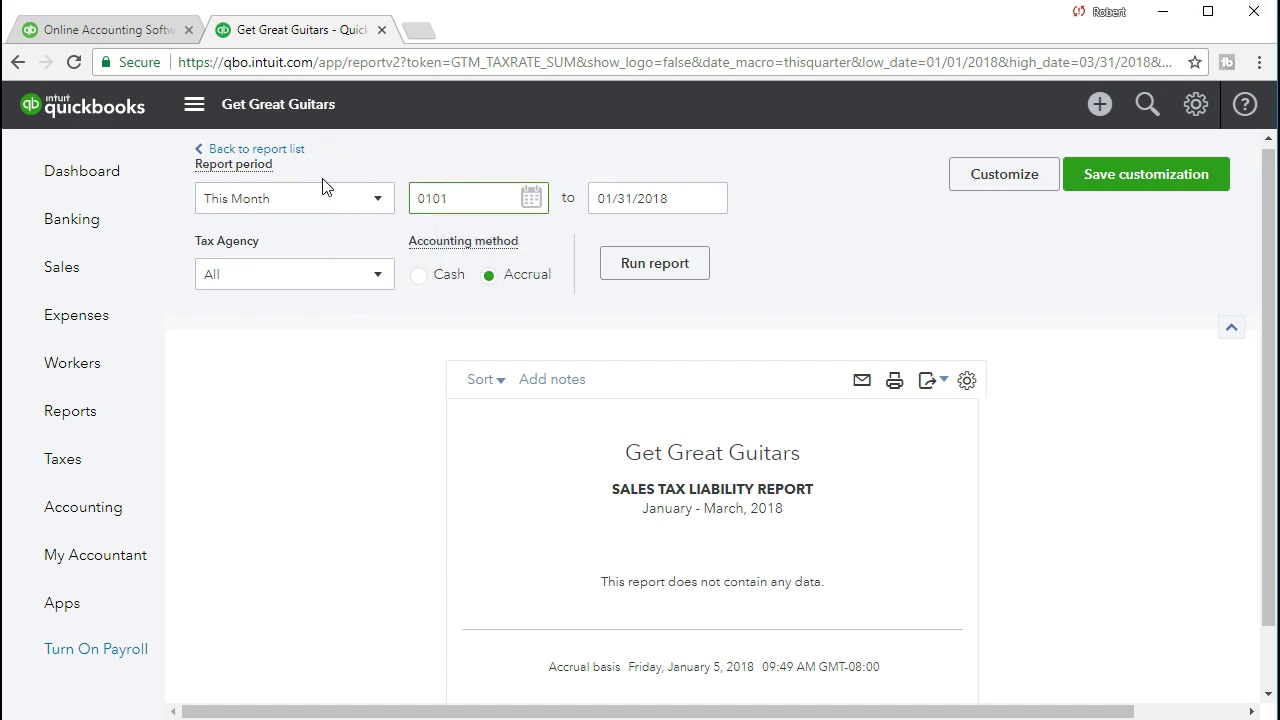
{"action": "type", "text": "28"}
{"action": "key", "text": "BackSpace"}
{"action": "type", "text": "1"}
{"action": "key", "text": "Tab"}
Set the liability report's end date to 02/28/2021, run it and review the California taxable amounts and taxes.
{"action": "type", "text": "01"}
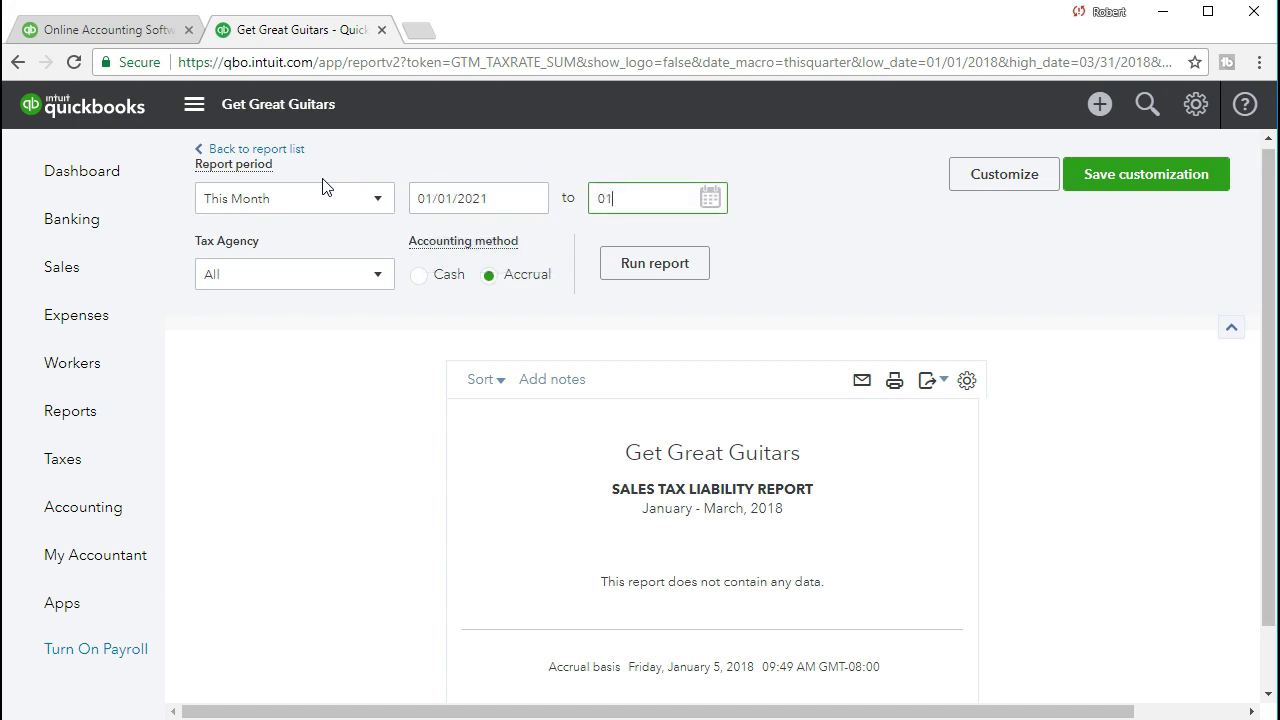
{"action": "key", "text": "BackSpace"}
{"action": "type", "text": "2/28/2021"}
{"action": "key", "text": "Tab"}
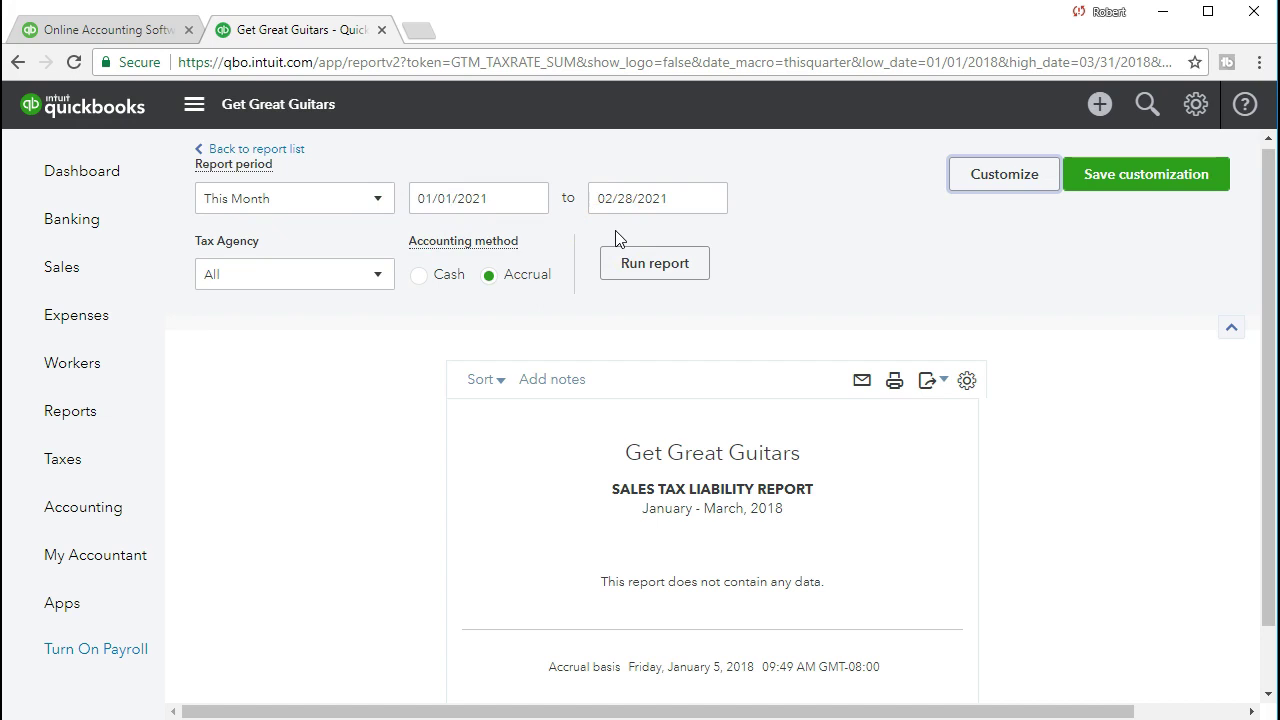
{"action": "left_click", "coordinate": [643, 282]}
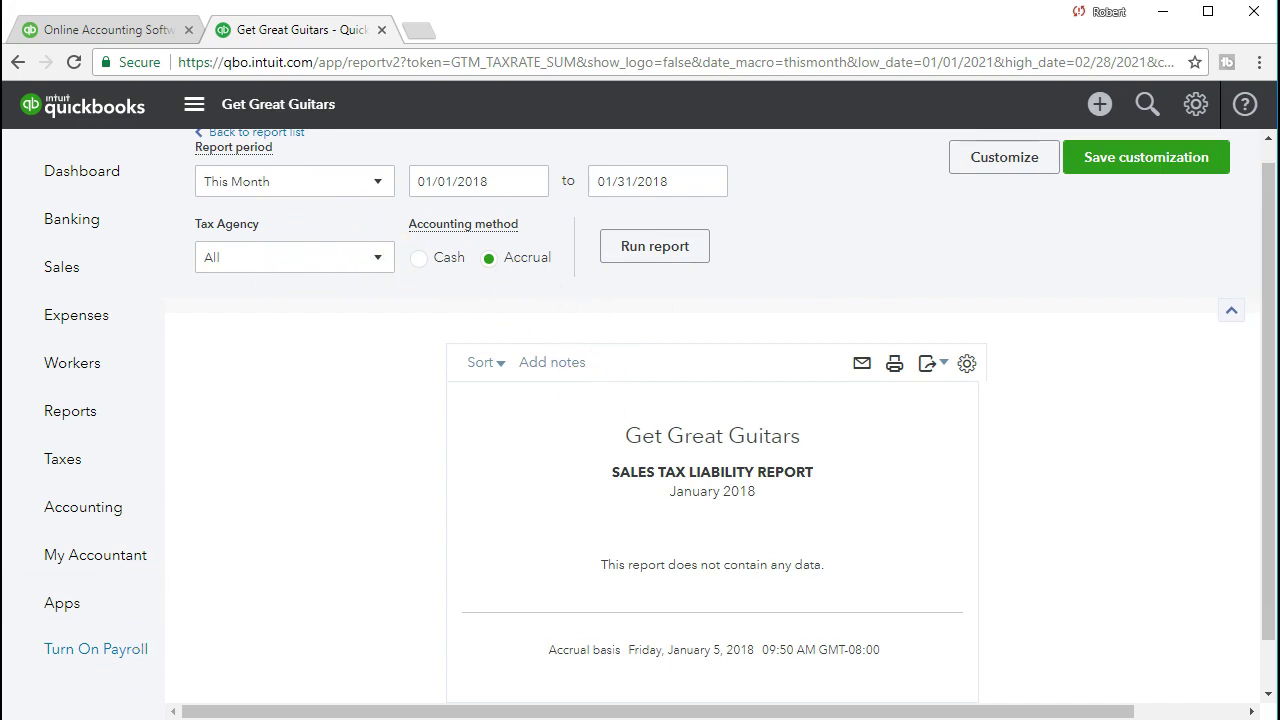
{"action": "scroll", "coordinate": [443, 488], "scroll_direction": "up", "scroll_amount": 1}
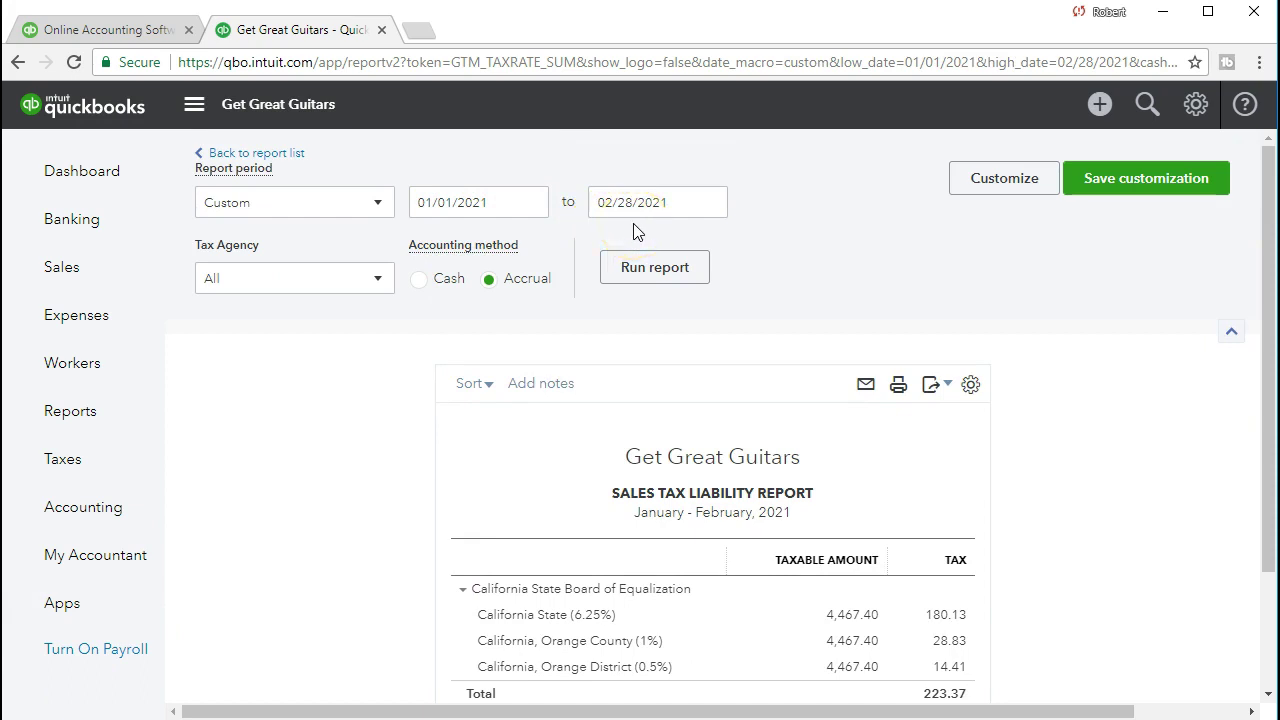
{"action": "scroll", "coordinate": [637, 266], "scroll_direction": "down", "scroll_amount": 2}
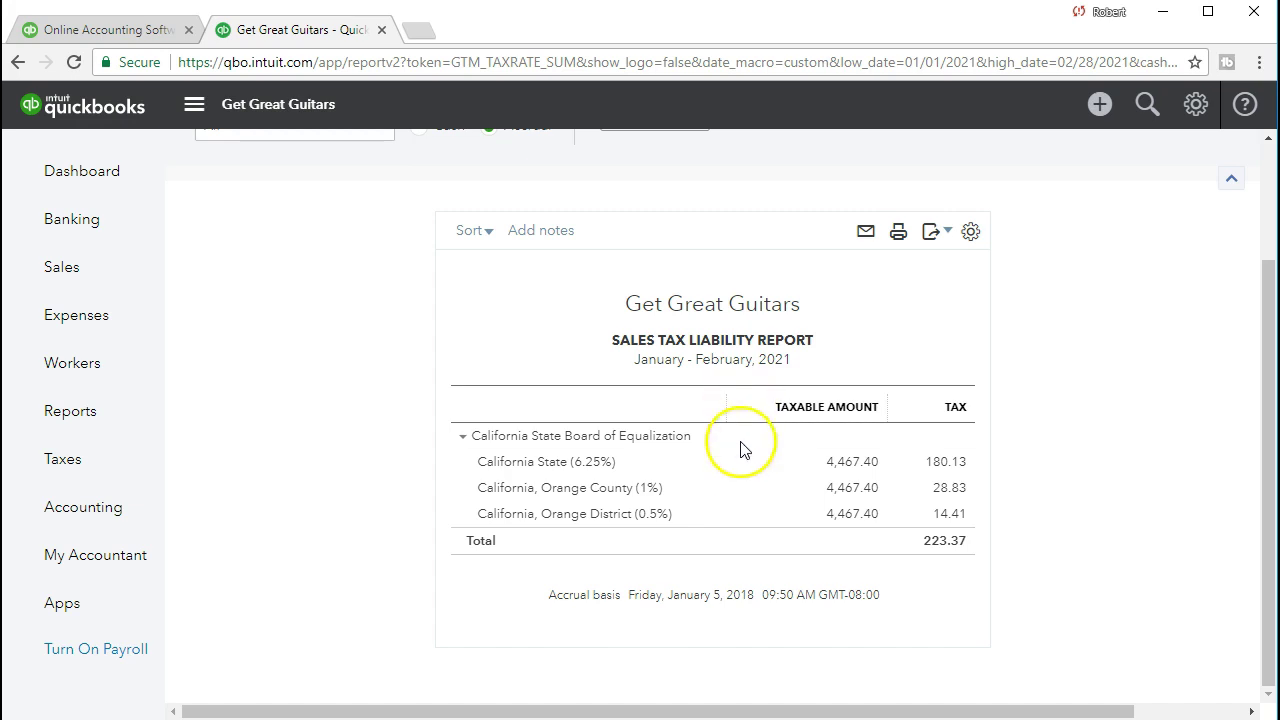
Set the liability report's end date to 01/31/2021, rerun it and check the January tax total.
{"action": "scroll", "coordinate": [740, 449], "scroll_direction": "up", "scroll_amount": 3}
{"action": "left_click", "coordinate": [678, 204]}
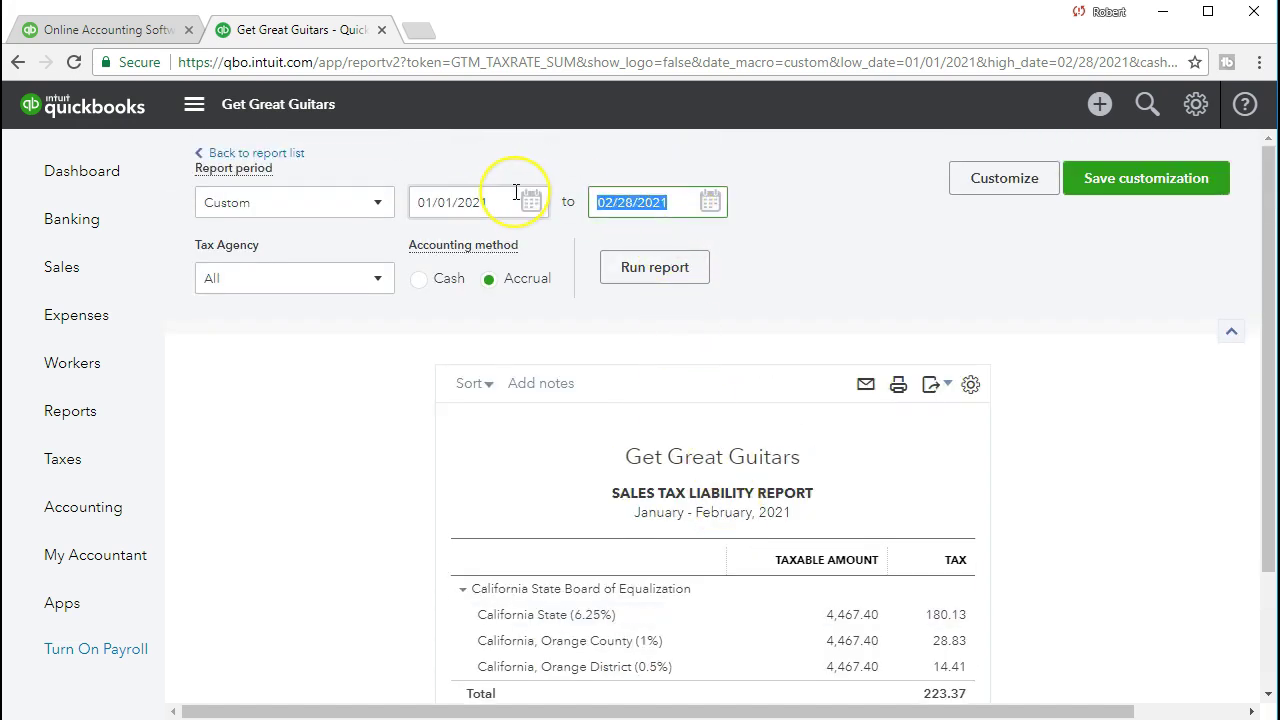
{"action": "type", "text": "01/31/2021"}
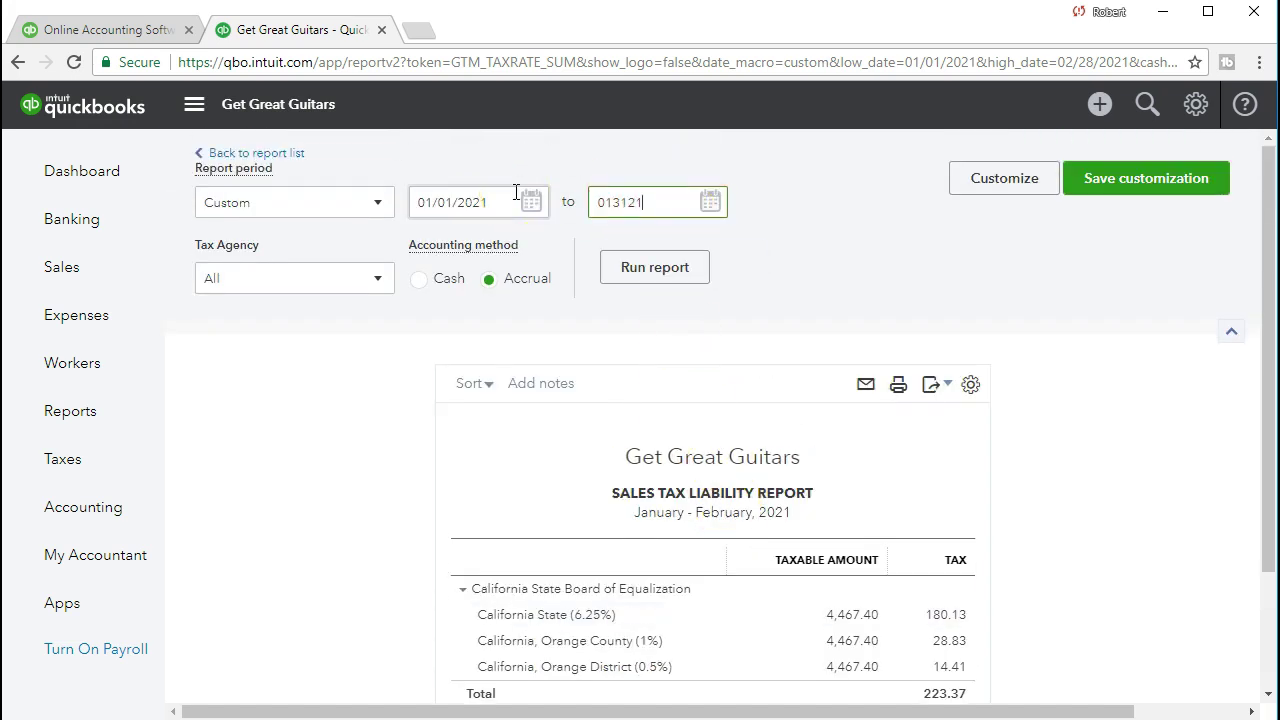
{"action": "key", "text": "Tab"}
{"action": "left_click", "coordinate": [693, 268]}
{"action": "scroll", "coordinate": [557, 386], "scroll_direction": "down", "scroll_amount": 1}
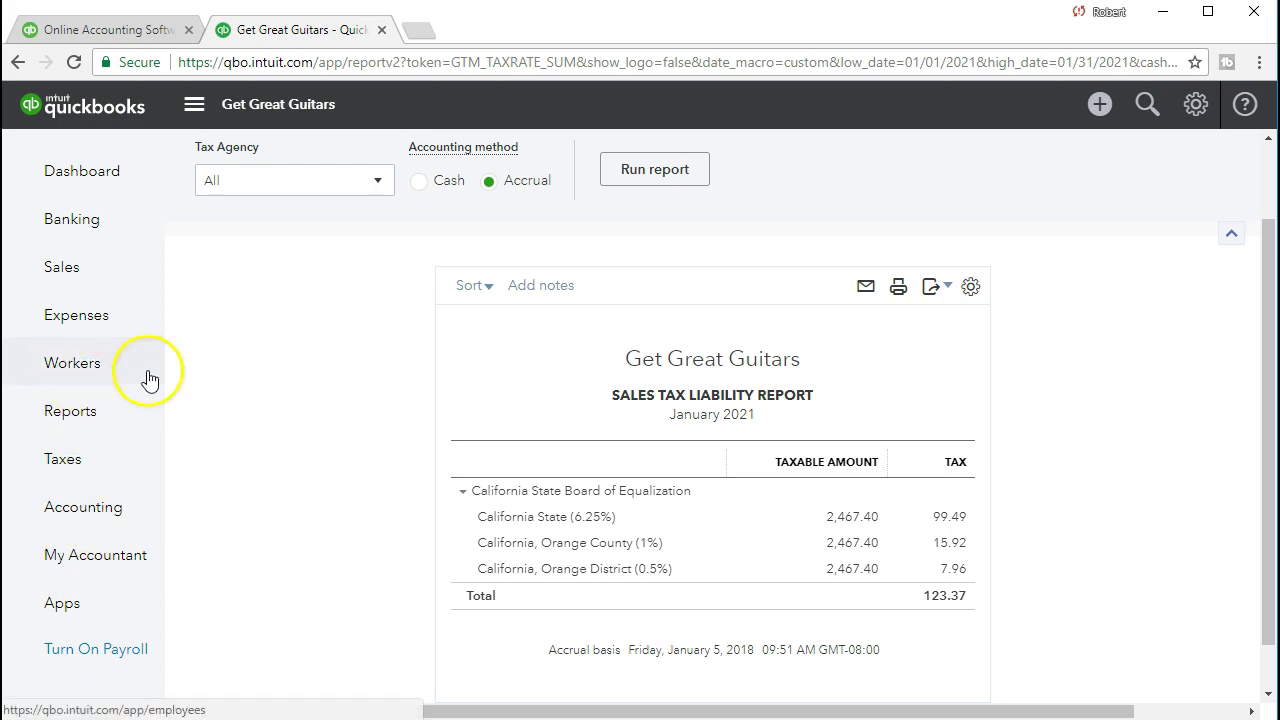
Start a new check and add California State Board of Equalization as a new vendor for its payee.
{"action": "left_click", "coordinate": [1096, 105]}
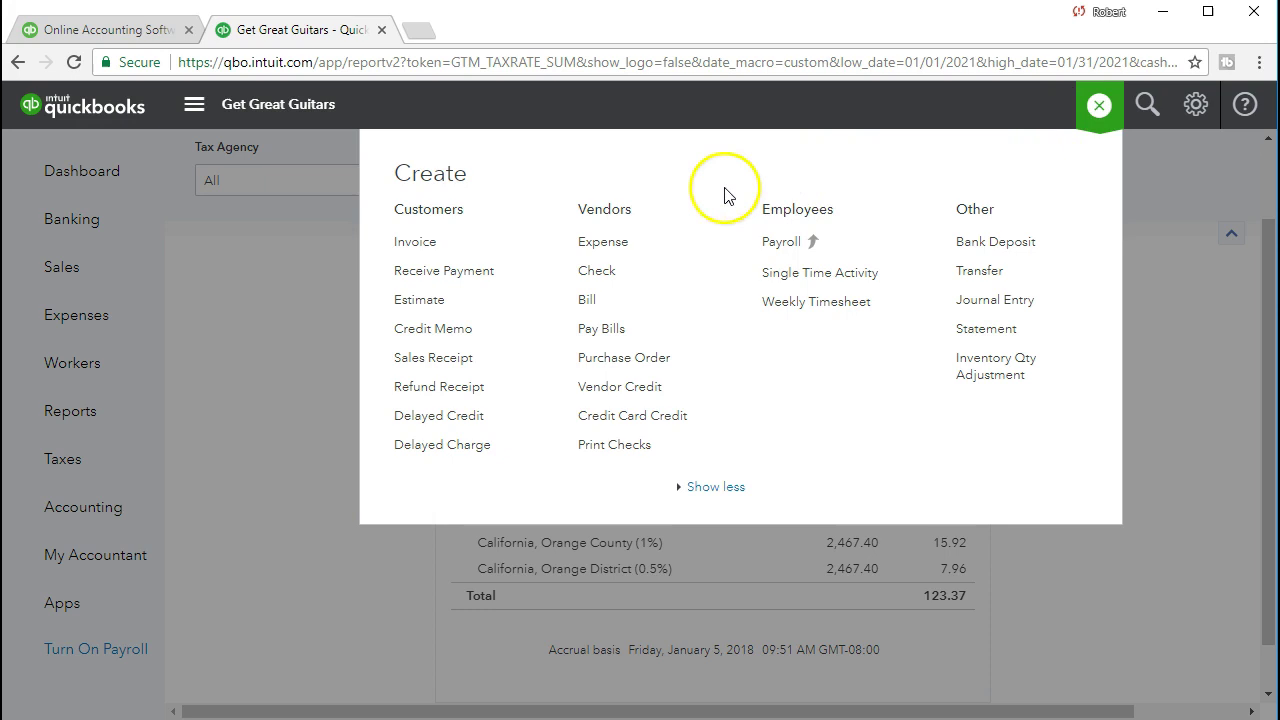
{"action": "left_click", "coordinate": [603, 276]}
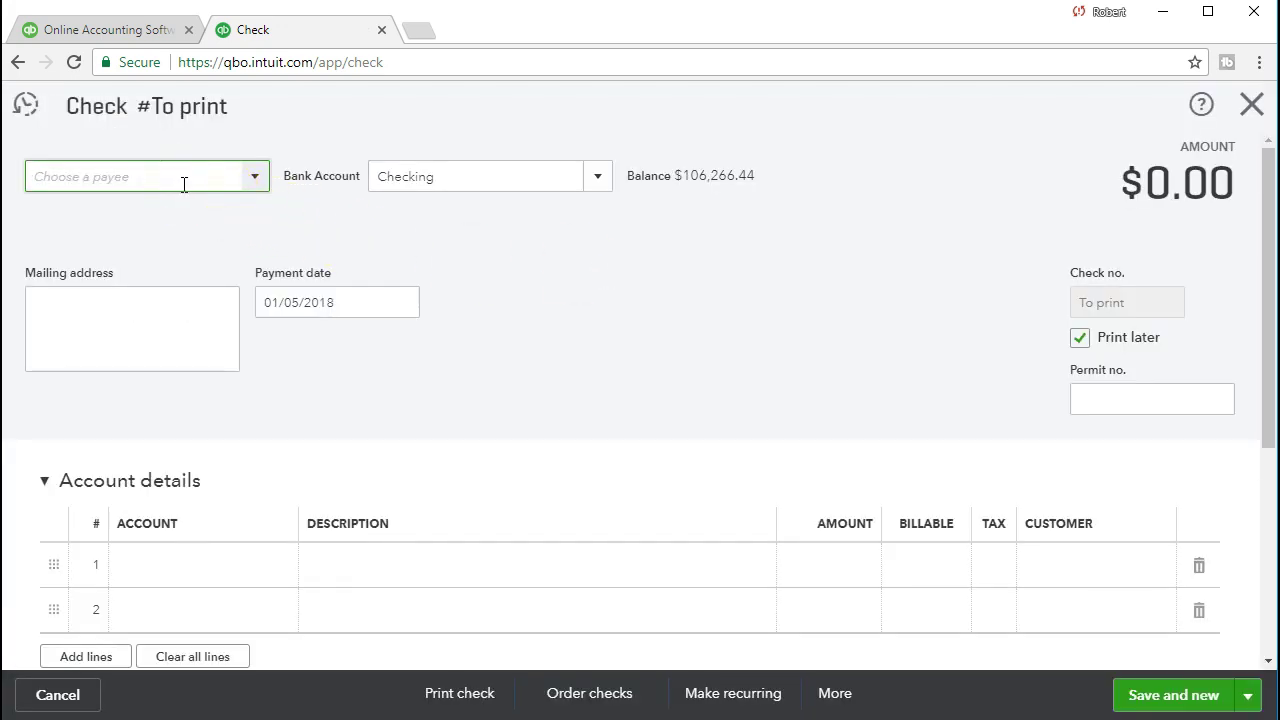
{"action": "type", "text": "Ca"}
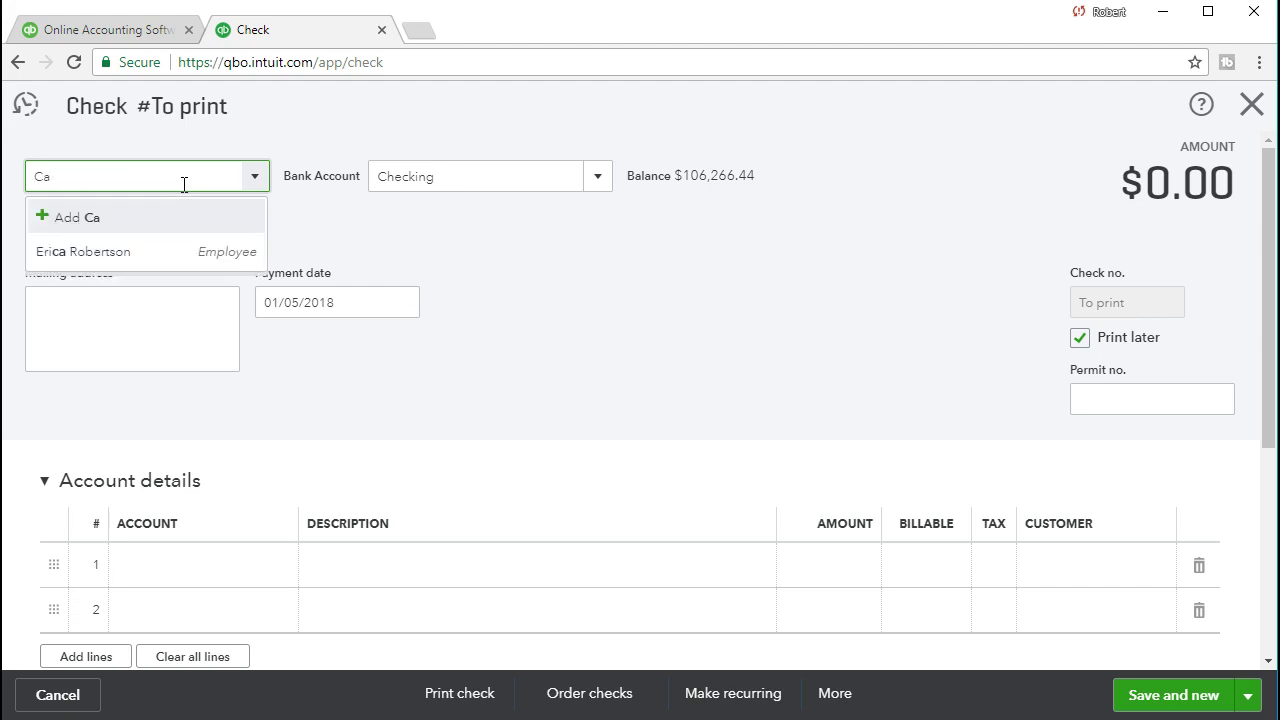
{"action": "type", "text": "lifornia State Board of Equalization"}
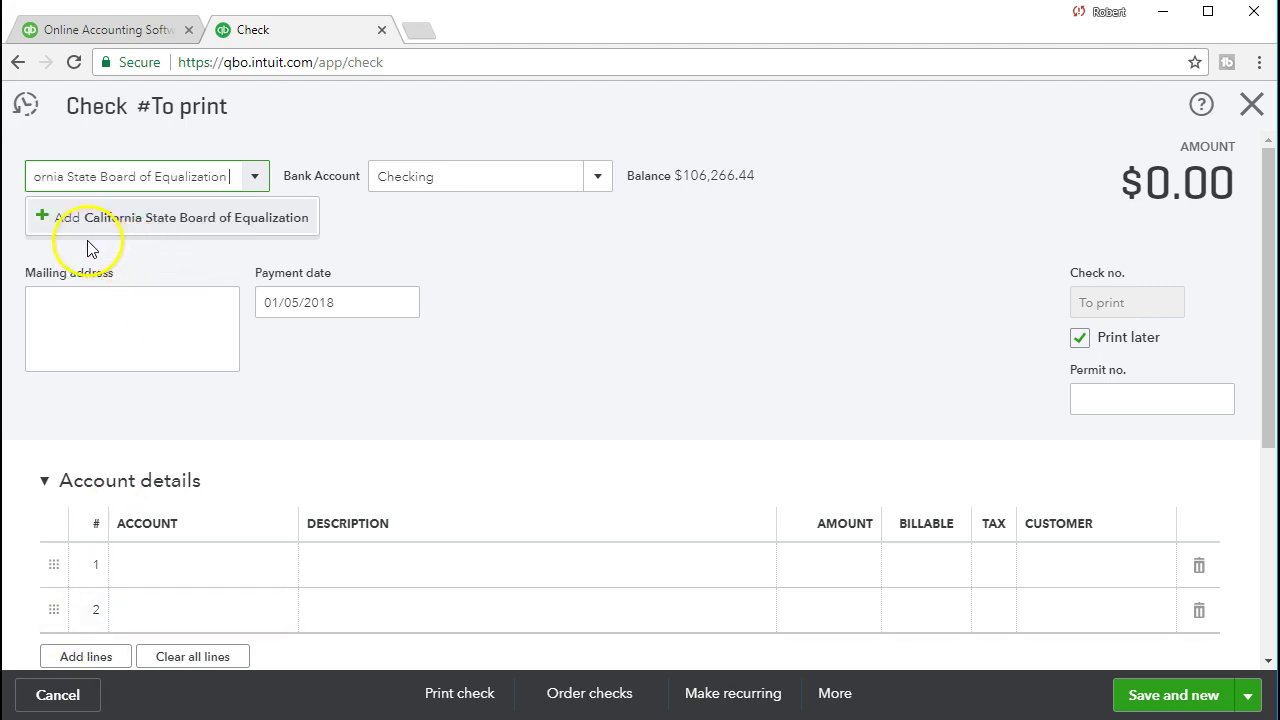
{"action": "left_click", "coordinate": [153, 217]}
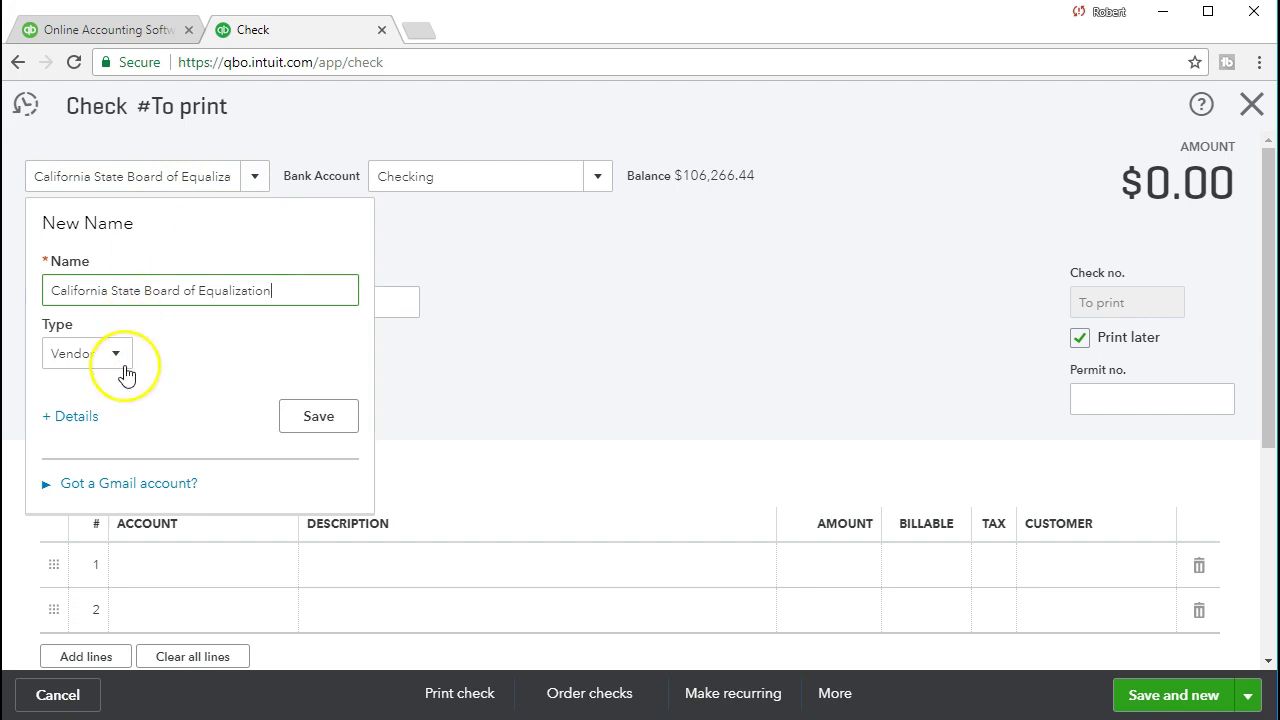
{"action": "left_click", "coordinate": [311, 420]}
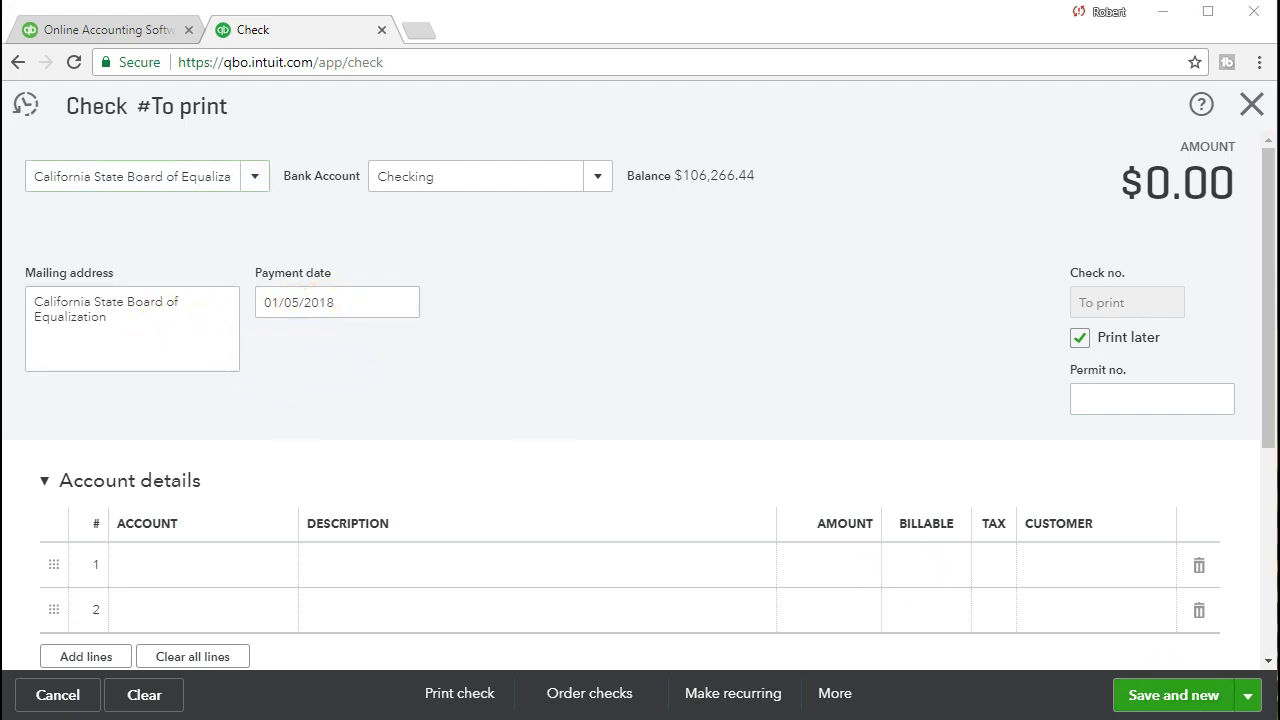
Set the check's payment date to 02/28/2021 and turn off Print later.
{"action": "left_click", "coordinate": [369, 303]}
{"action": "type", "text": "022821"}
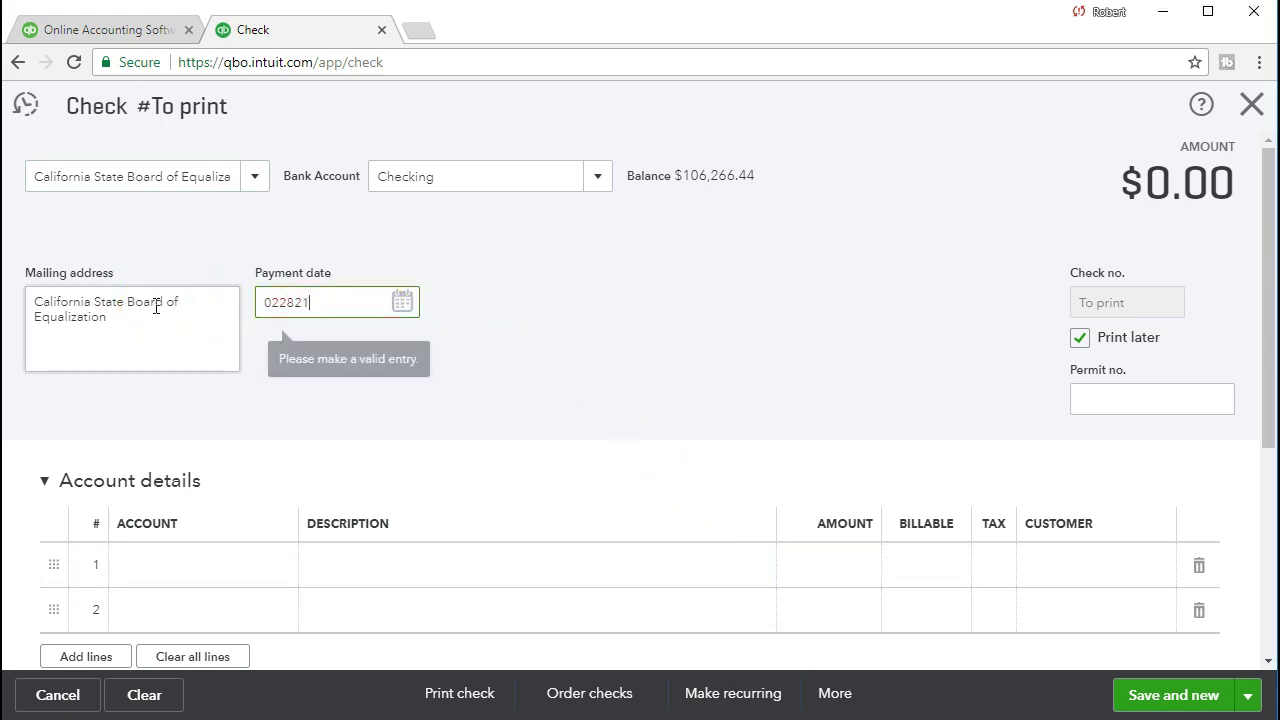
{"action": "key", "text": "Tab"}
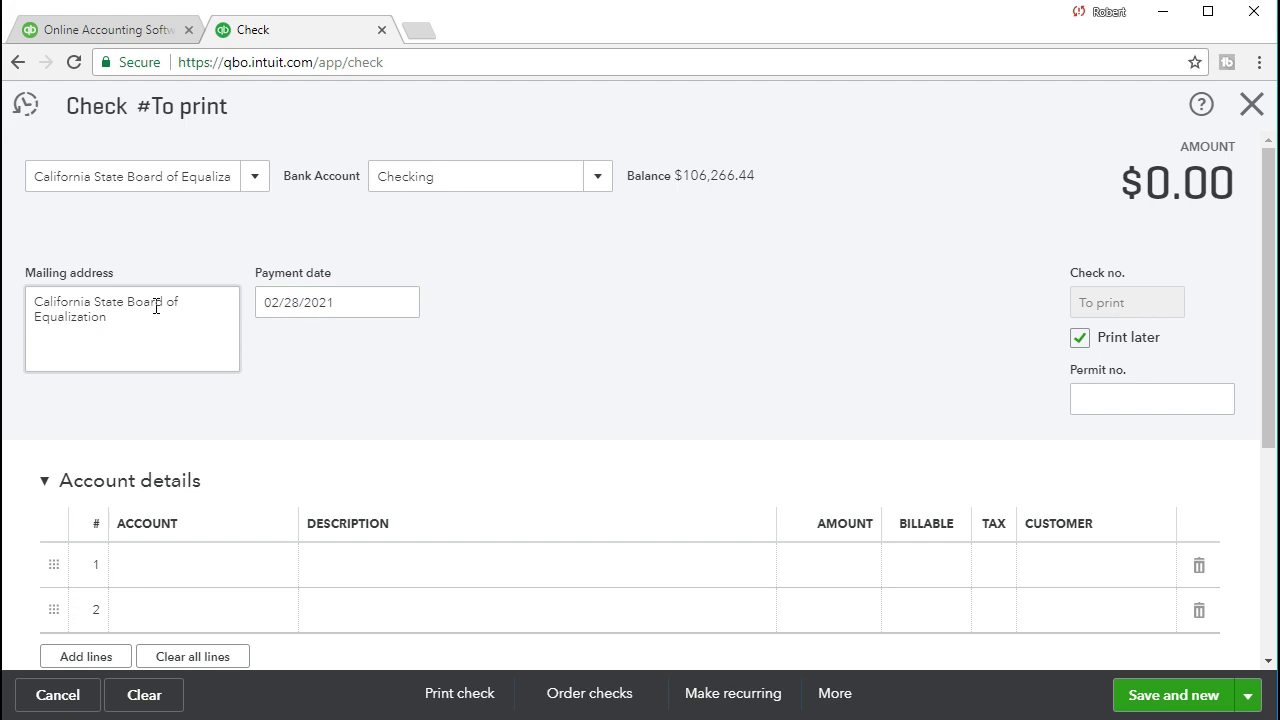
{"action": "left_click", "coordinate": [301, 350]}
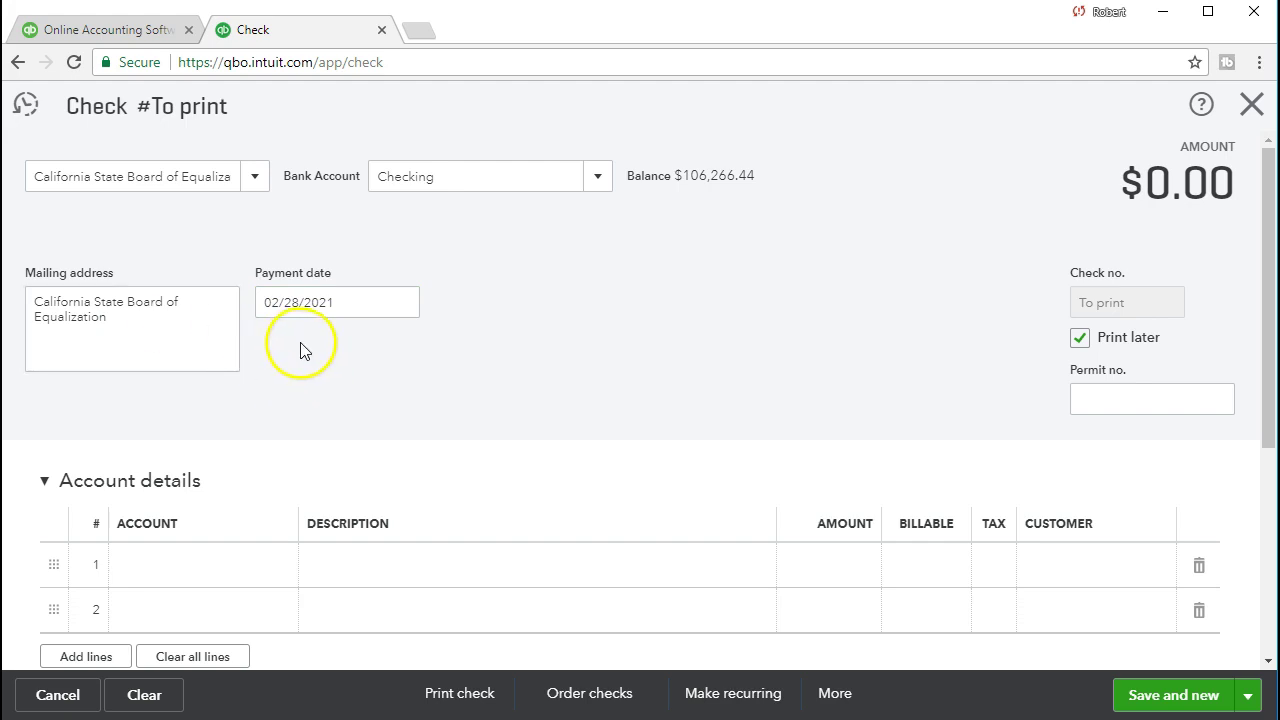
{"action": "left_click", "coordinate": [1079, 340]}
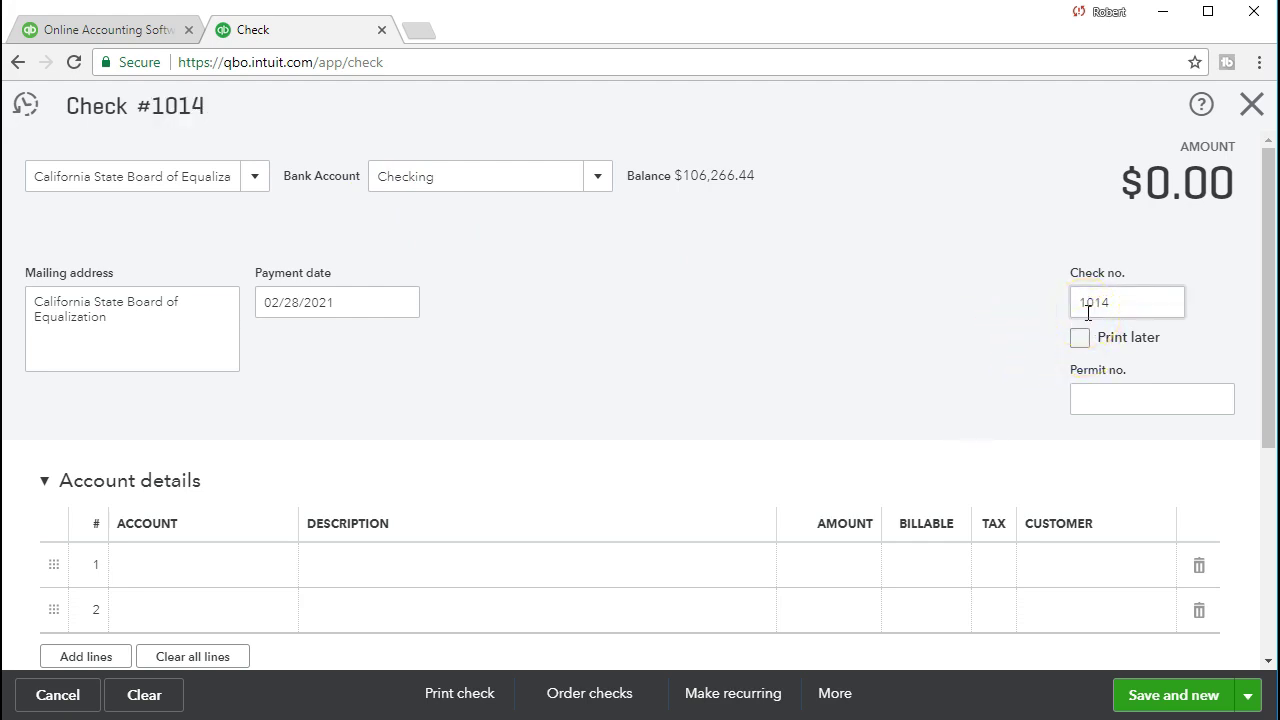
Assign the check's first account line to California State Board of Equalization Payable.
{"action": "scroll", "coordinate": [868, 367], "scroll_direction": "down", "scroll_amount": 1}
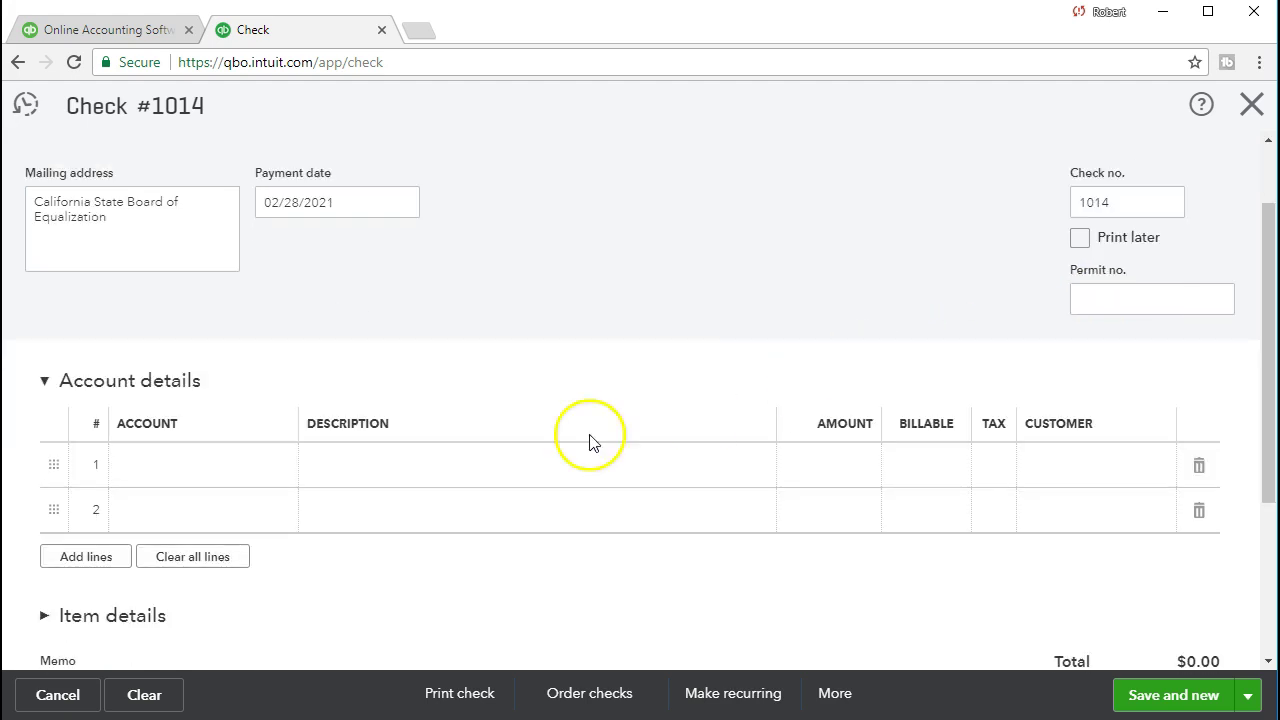
{"action": "left_click", "coordinate": [253, 469]}
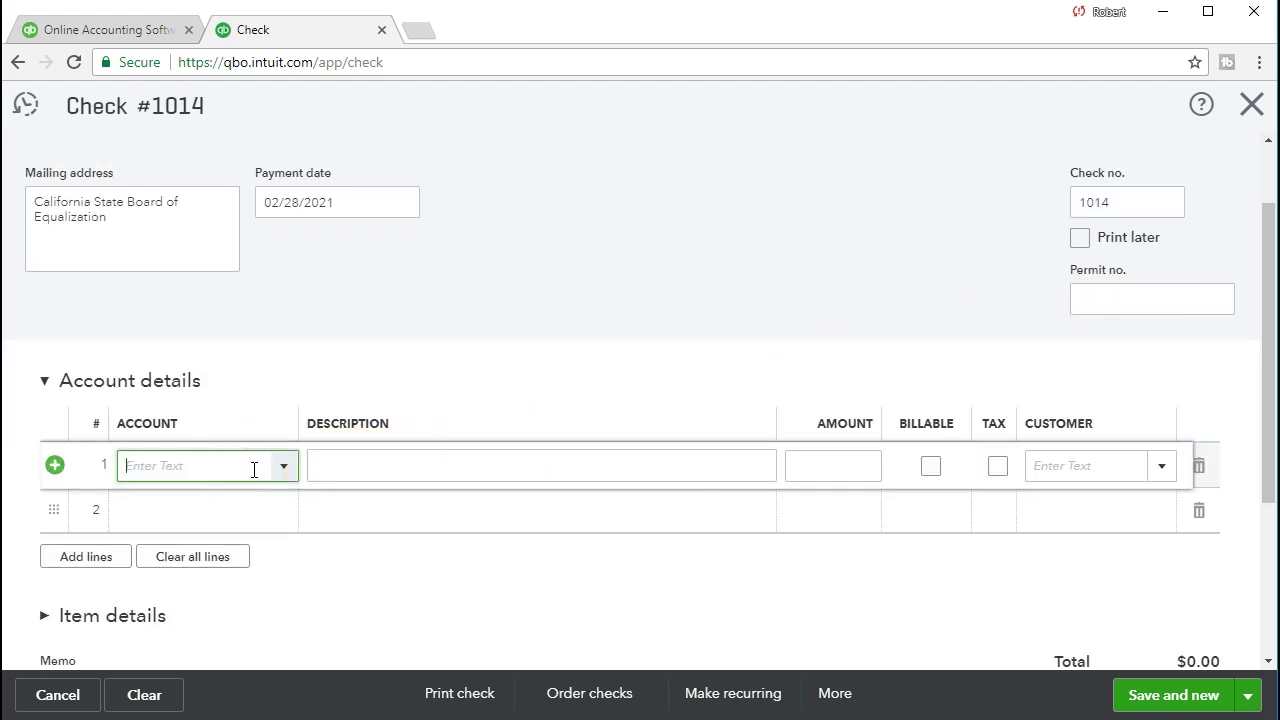
{"action": "left_click", "coordinate": [285, 467]}
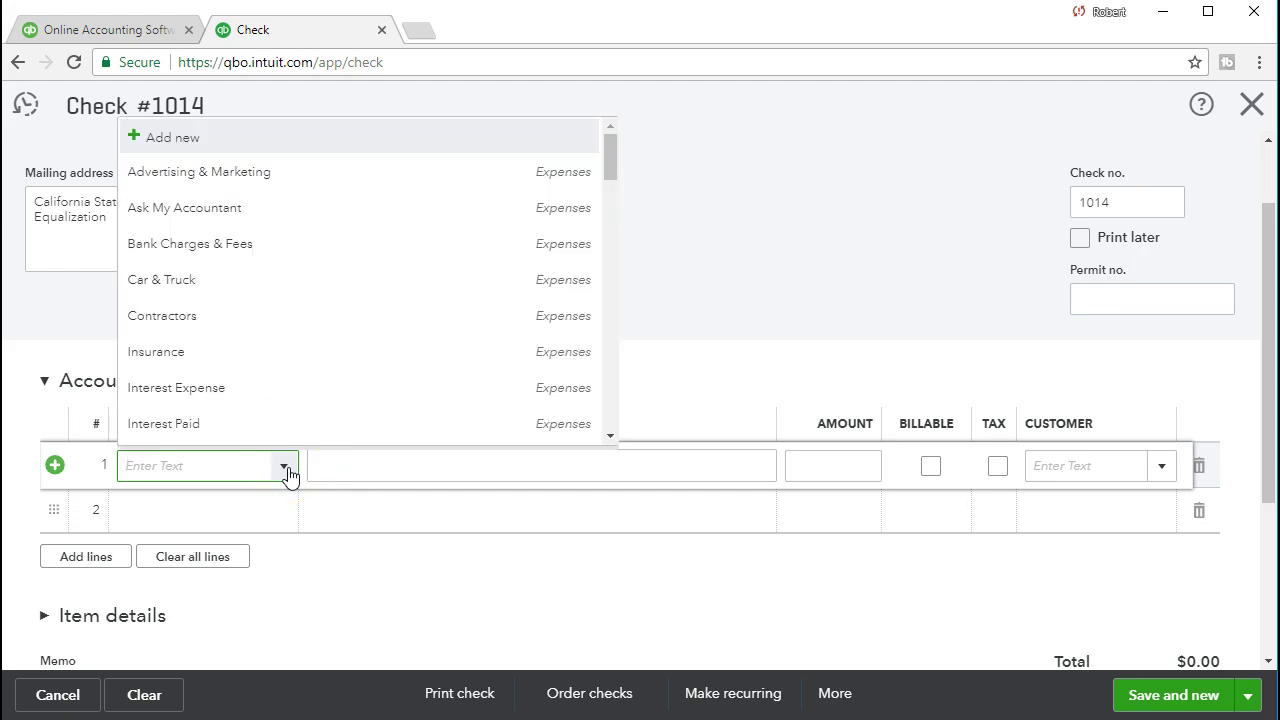
{"action": "type", "text": "Sales ta"}
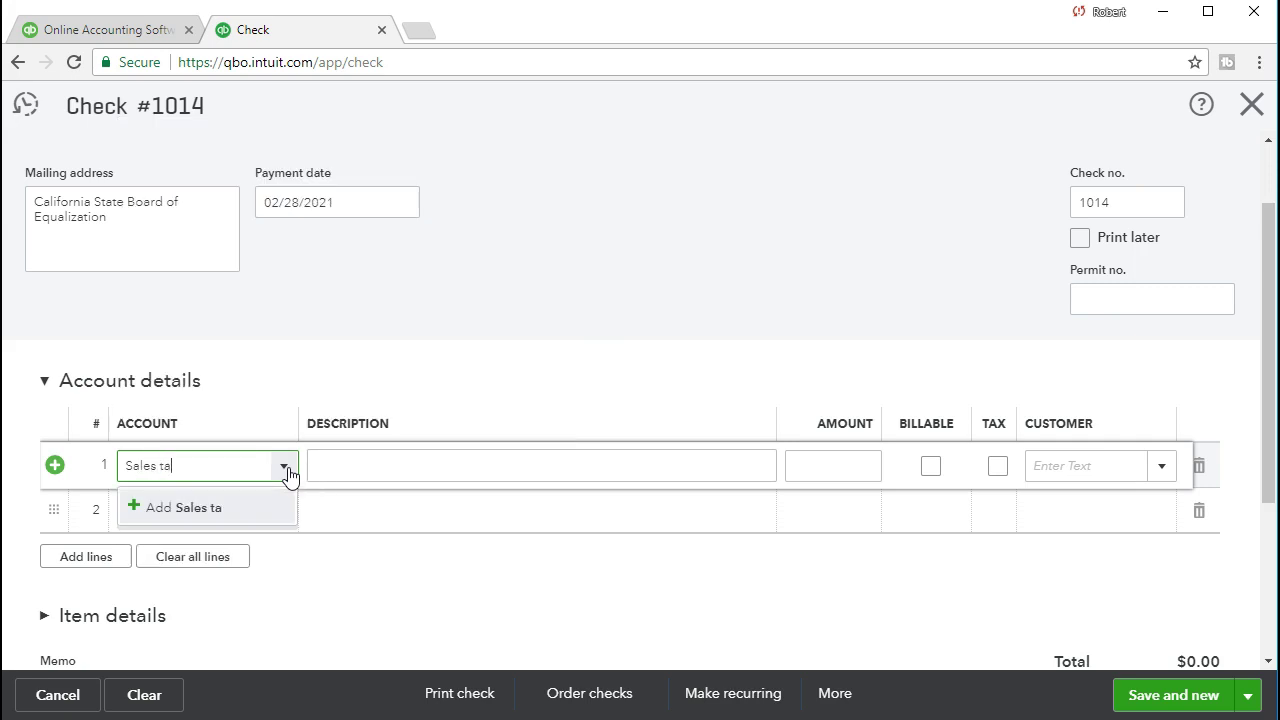
{"action": "type", "text": "x pay"}
{"action": "left_click", "coordinate": [284, 467]}
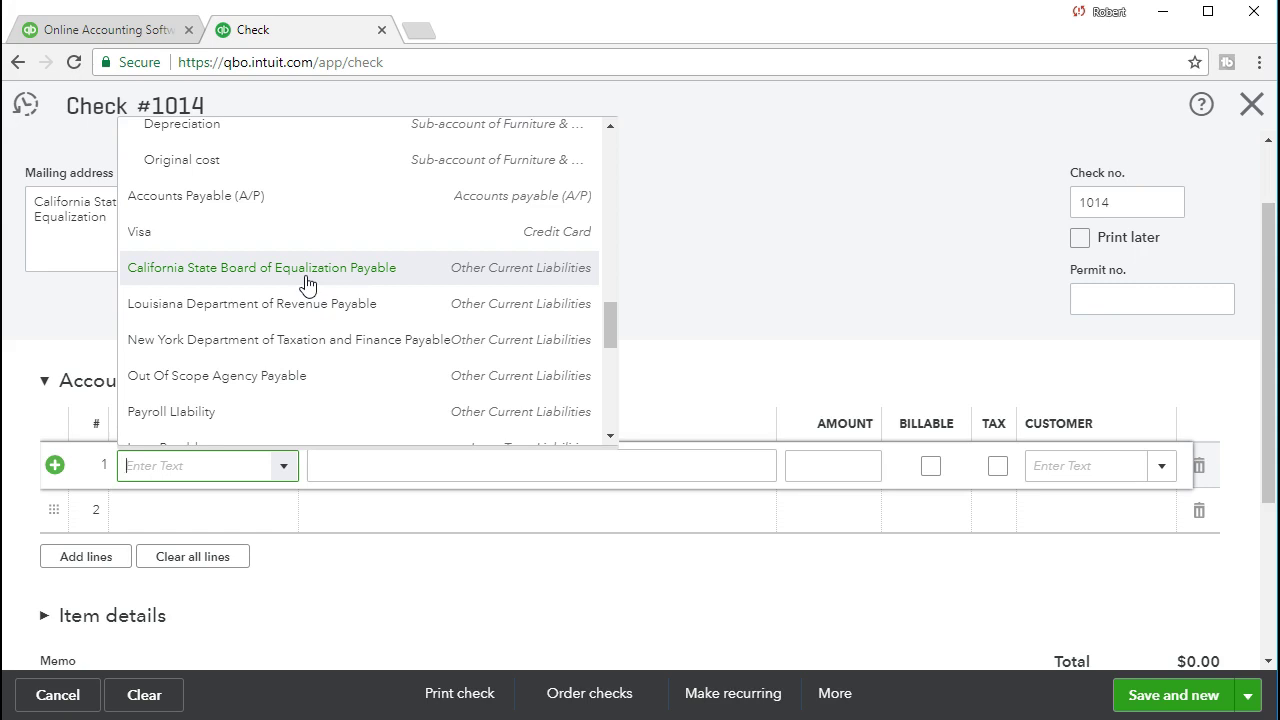
{"action": "left_click", "coordinate": [489, 277]}
{"action": "key", "text": "Tab"}
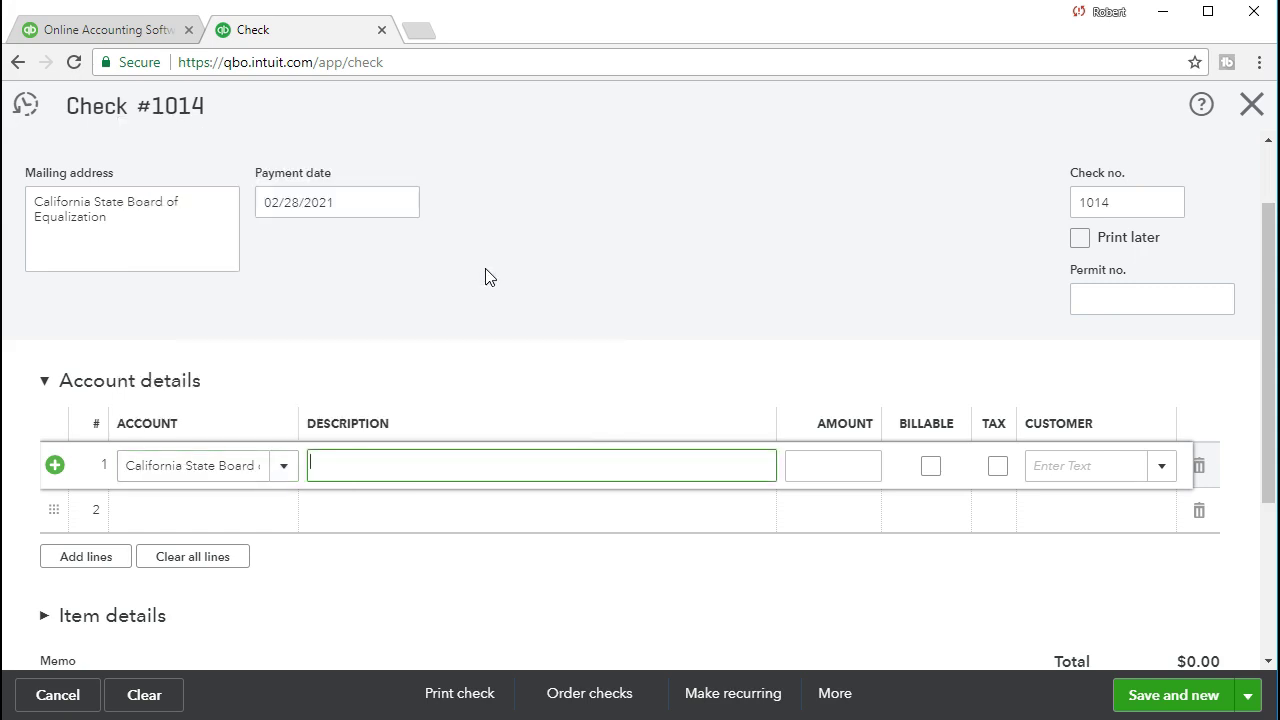
Enter 123.37 as the amount on the check's first account line.
{"action": "key", "text": "Tab"}
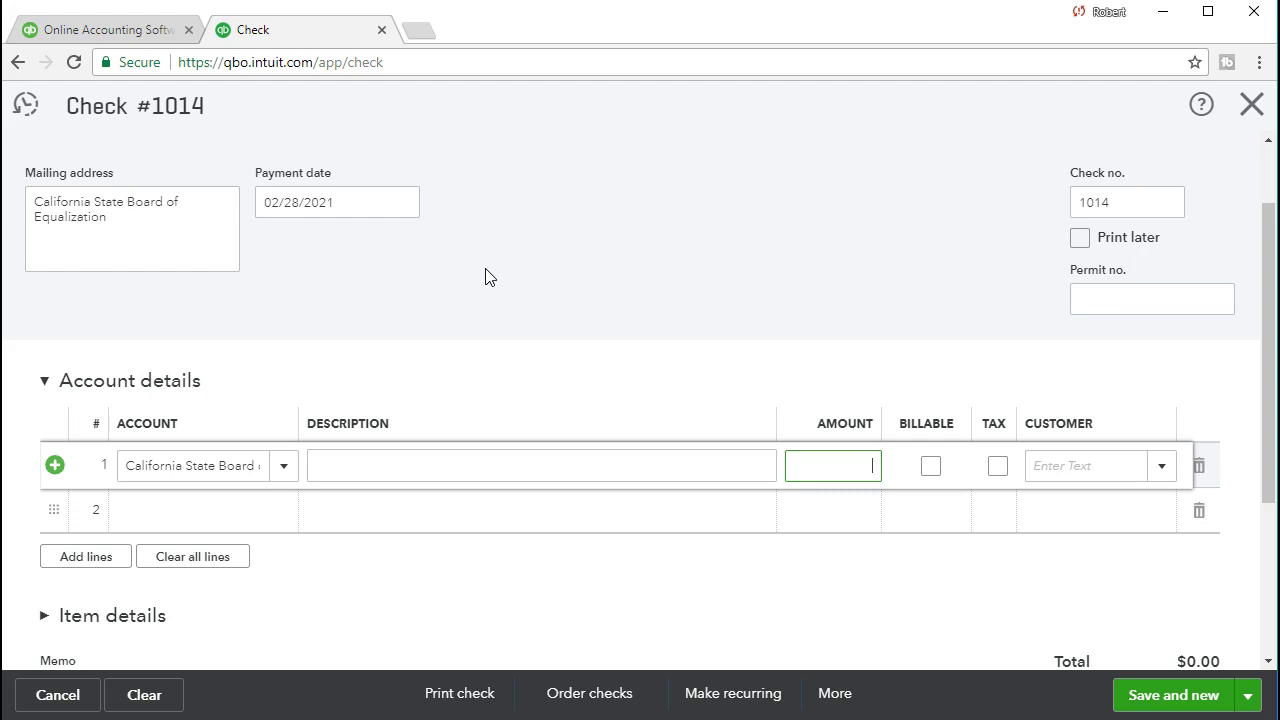
{"action": "type", "text": "123.37"}
{"action": "key", "text": "Tab"}
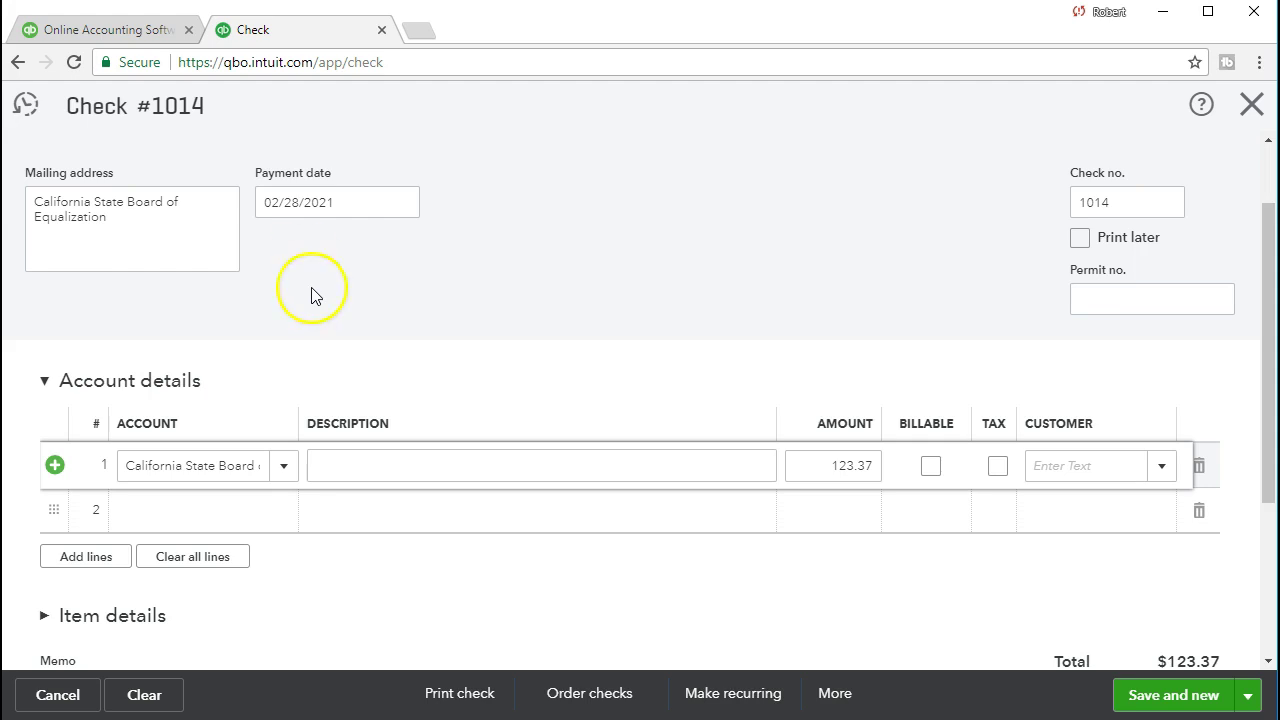
{"action": "left_click", "coordinate": [352, 520]}
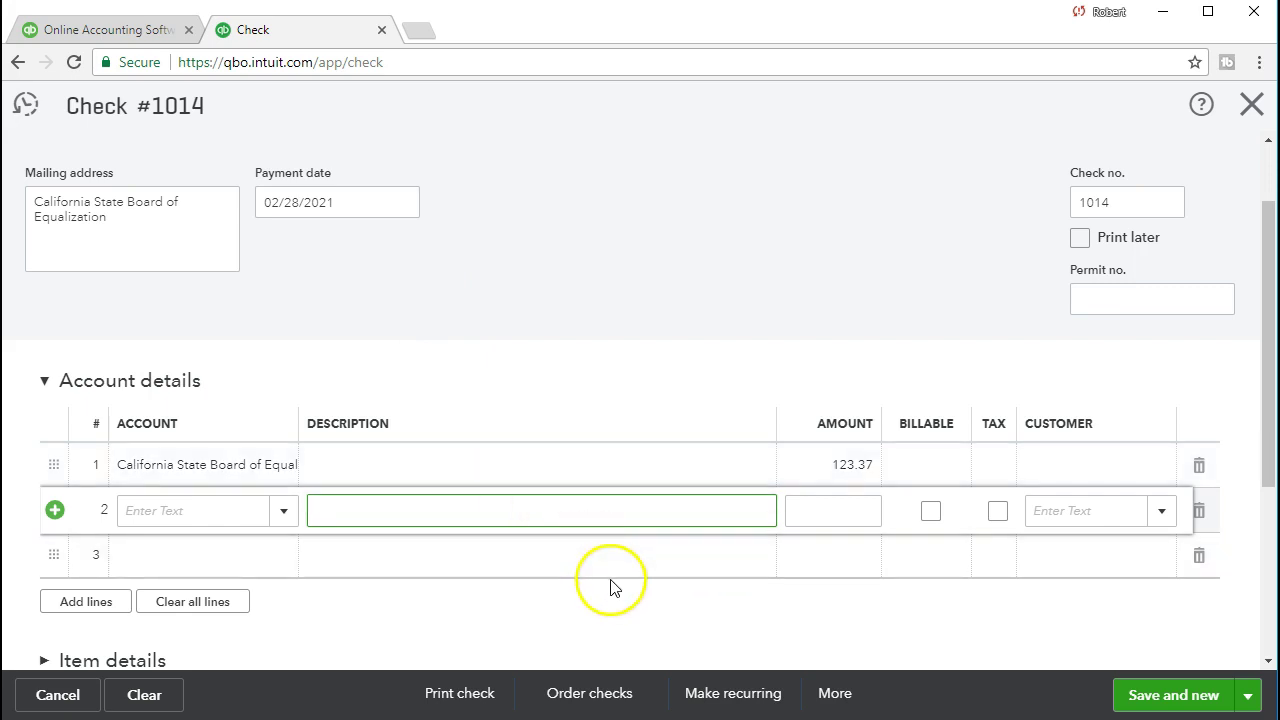
Change the check number to 1016 and save the California State Board of Equalization check.
{"action": "left_click", "coordinate": [1137, 697]}
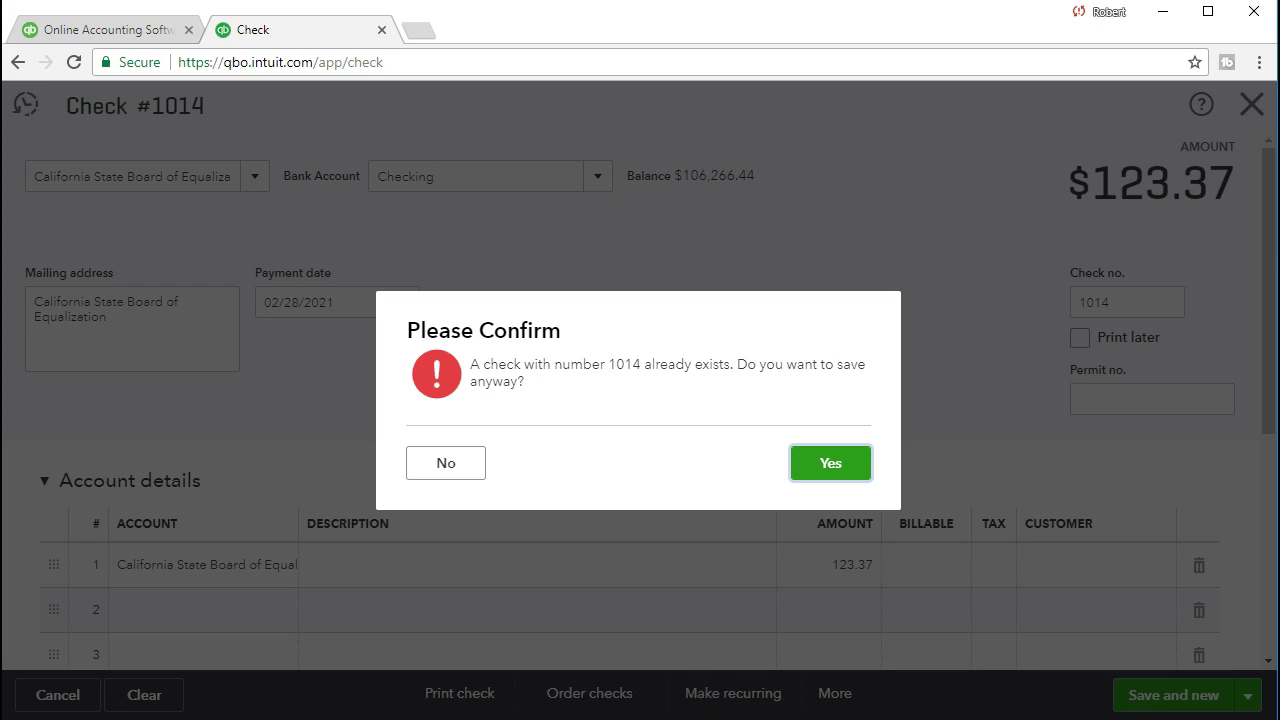
{"action": "left_click", "coordinate": [831, 463]}
{"action": "left_click", "coordinate": [1123, 302]}
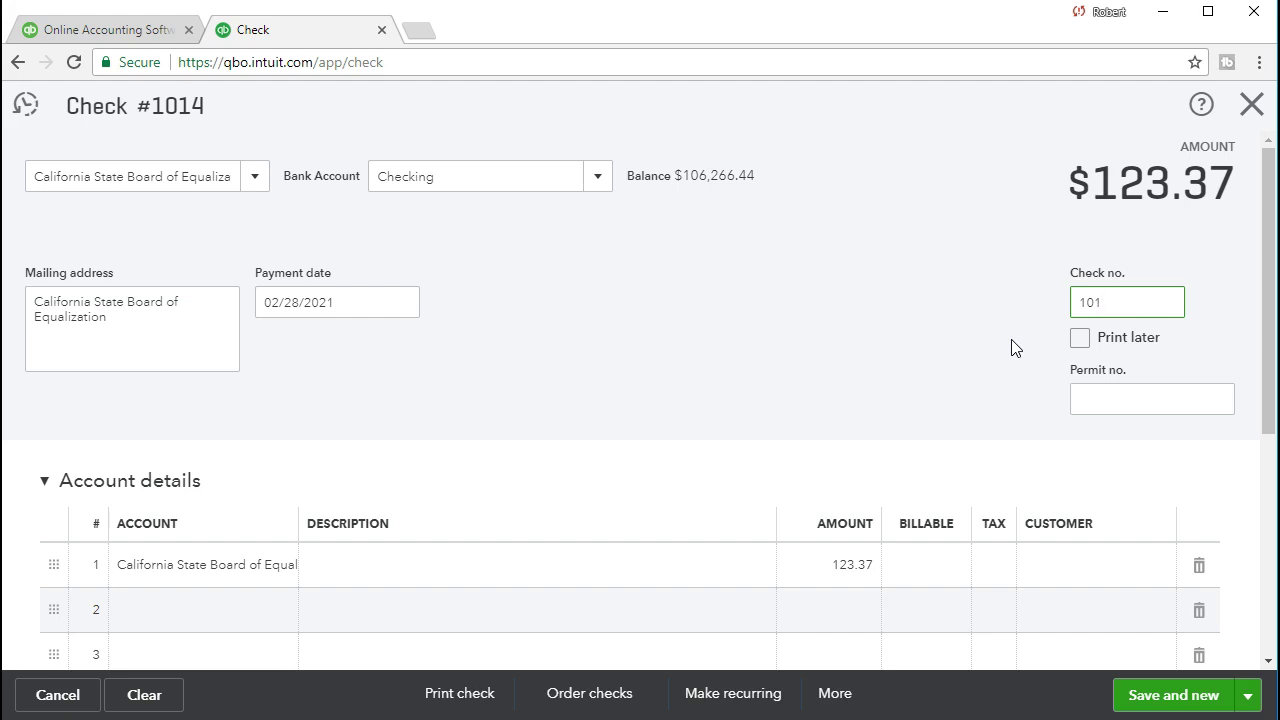
{"action": "type", "text": "6"}
{"action": "left_click", "coordinate": [1011, 347]}
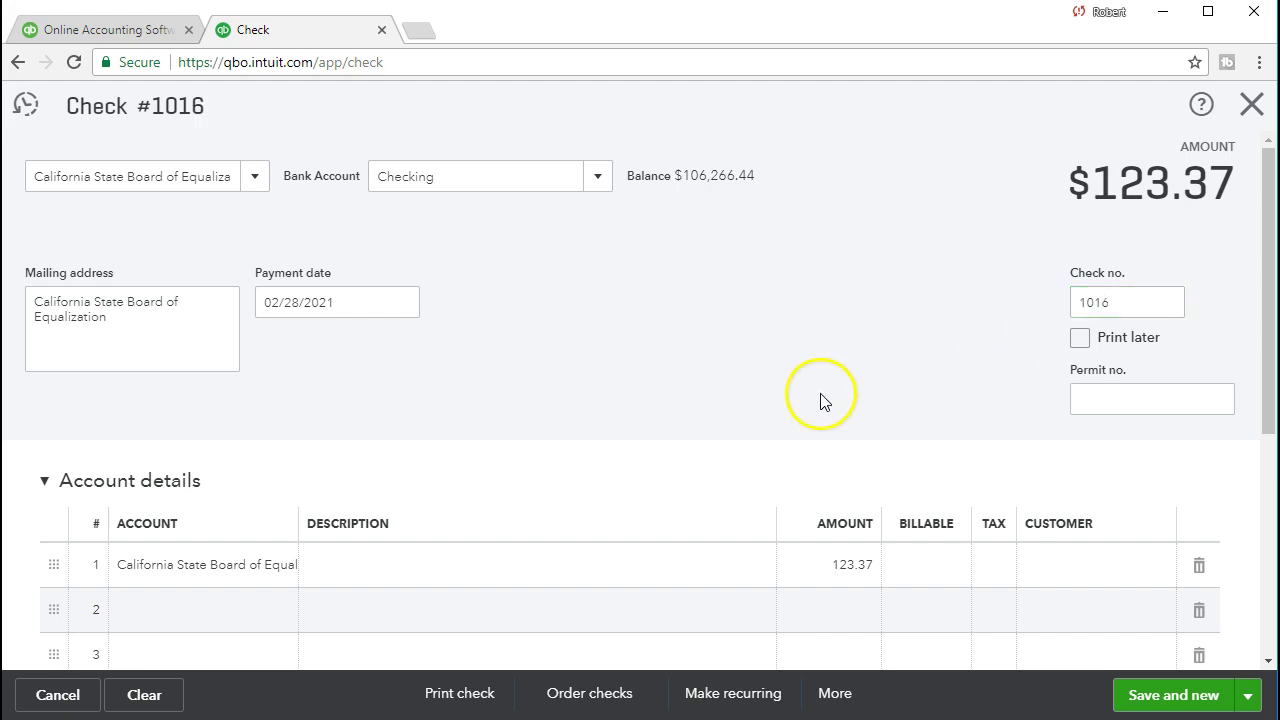
{"action": "scroll", "coordinate": [820, 400], "scroll_direction": "down", "scroll_amount": 1}
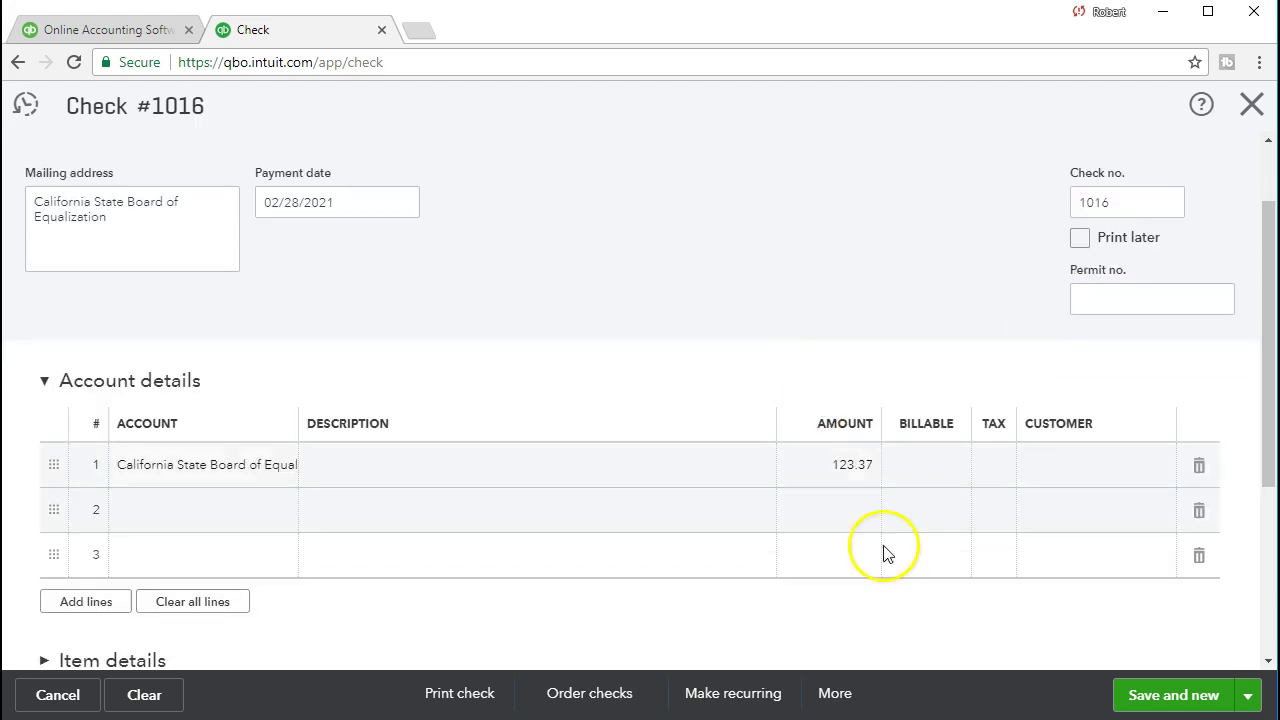
{"action": "left_click", "coordinate": [1140, 695]}
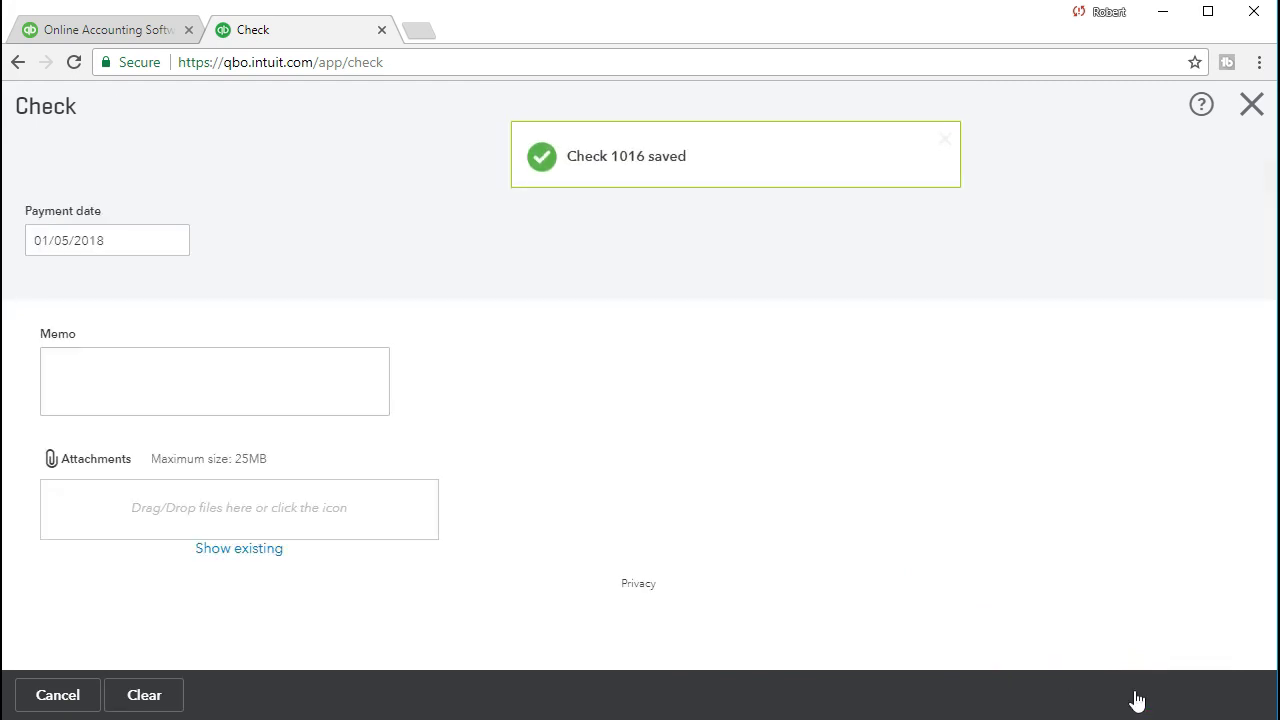
{"action": "left_click", "coordinate": [1252, 106]}
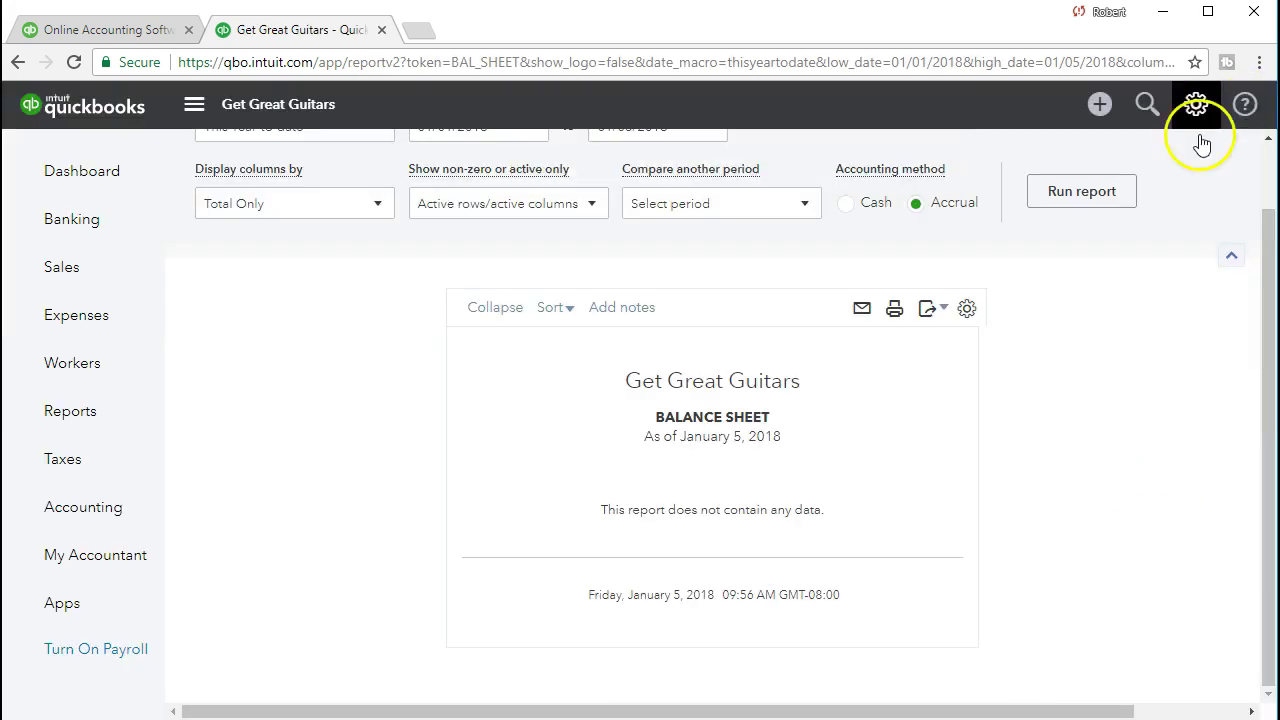
Run the Balance Sheet report for the period 01/01/2021 to 02/28/2021.
{"action": "left_click", "coordinate": [100, 428]}
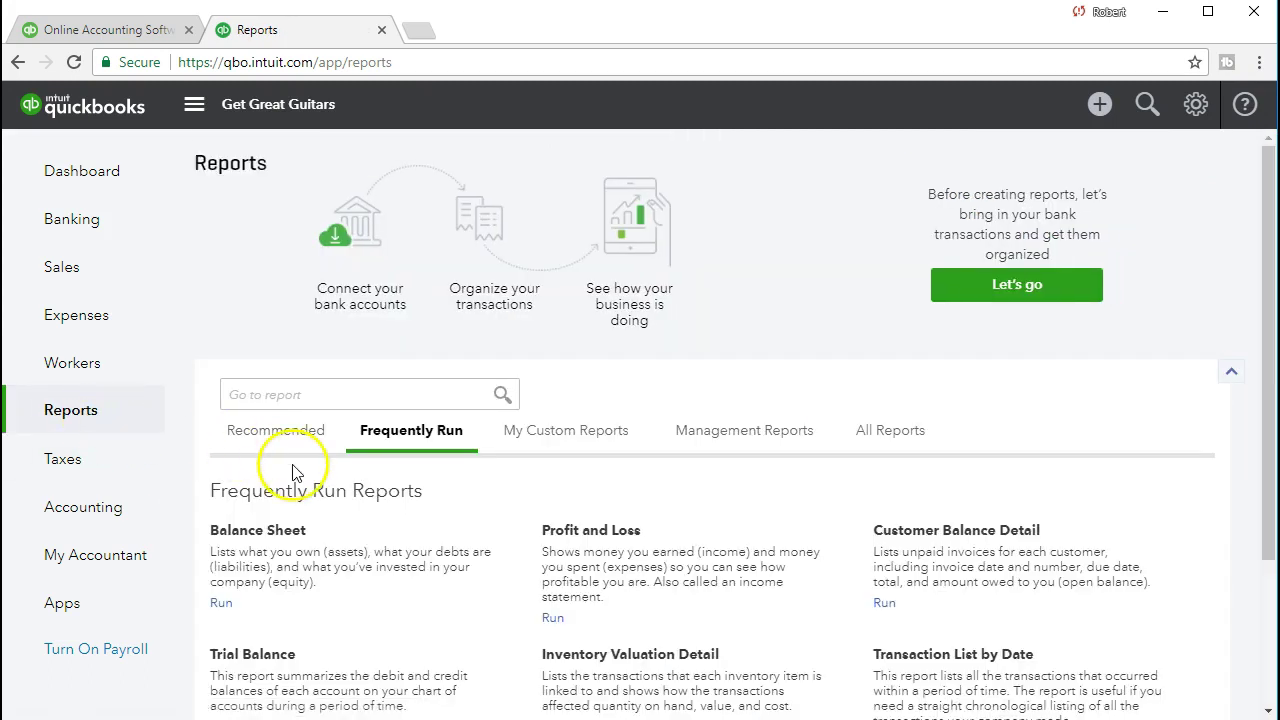
{"action": "left_click", "coordinate": [283, 531]}
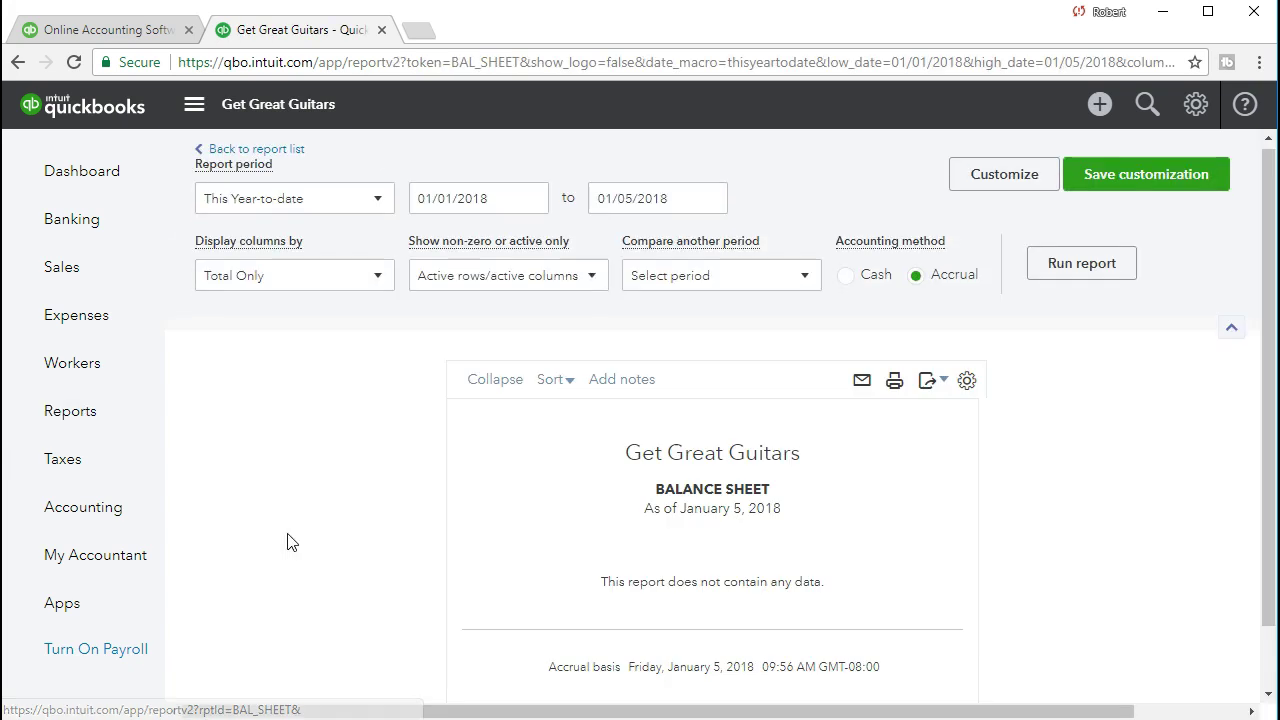
{"action": "left_click_drag", "start_coordinate": [500, 196], "coordinate": [306, 229]}
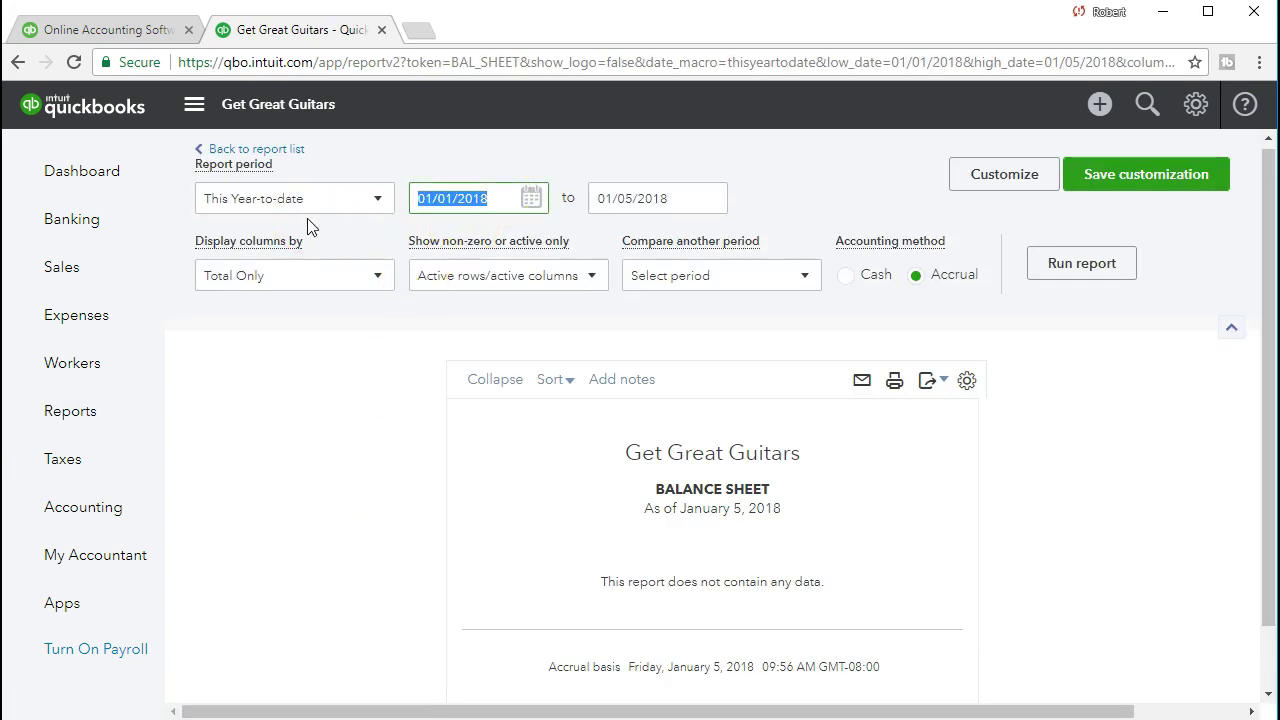
{"action": "type", "text": "0"}
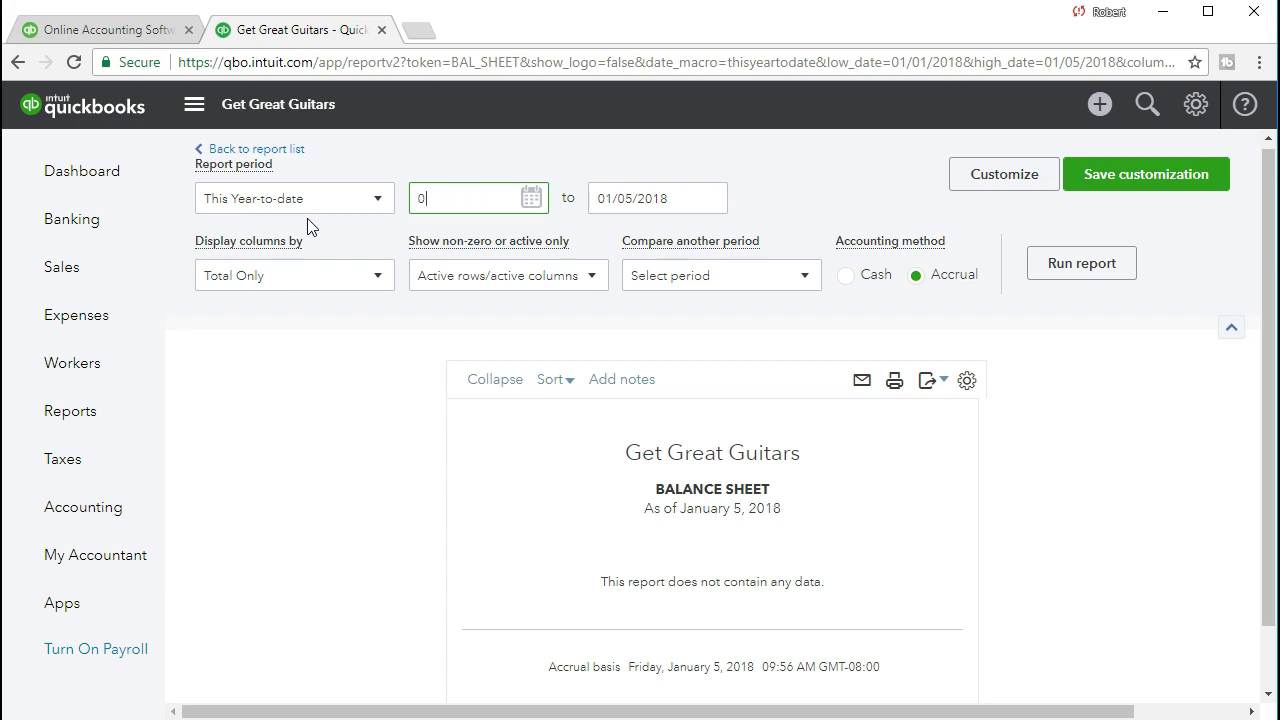
{"action": "type", "text": "1/01/2021"}
{"action": "key", "text": "Tab"}
{"action": "type", "text": "02282021"}
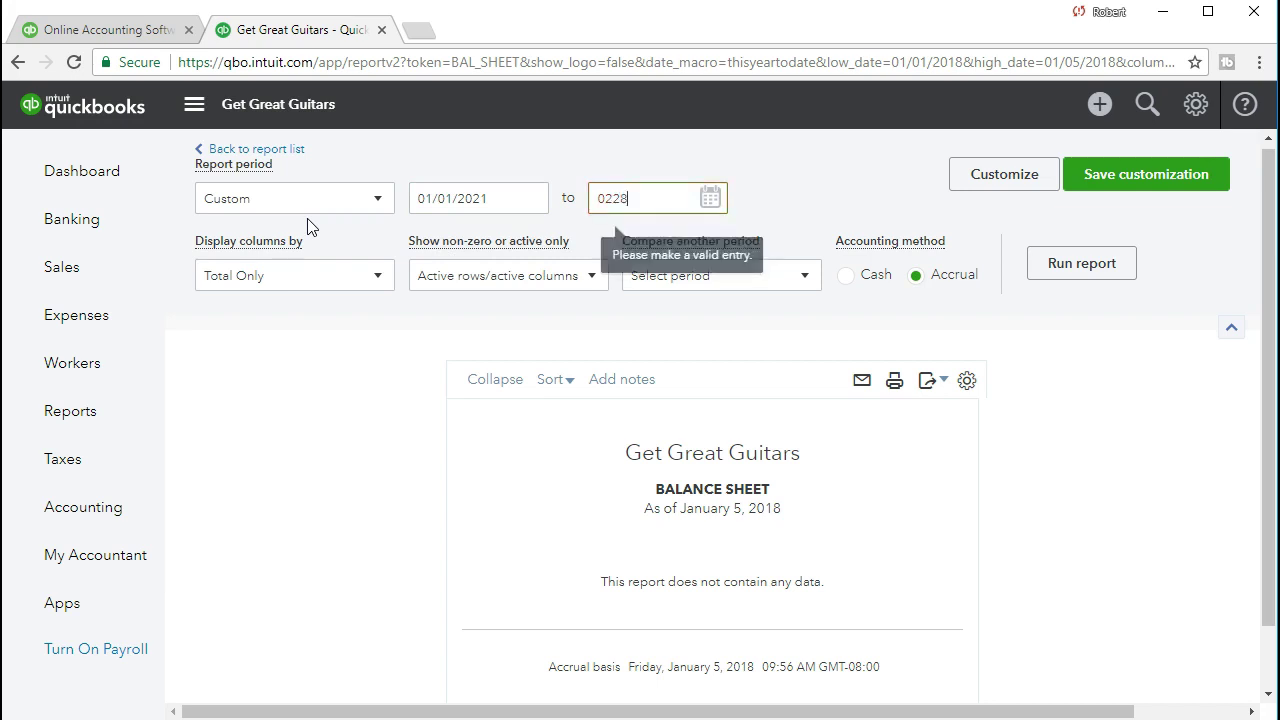
{"action": "key", "text": "Tab"}
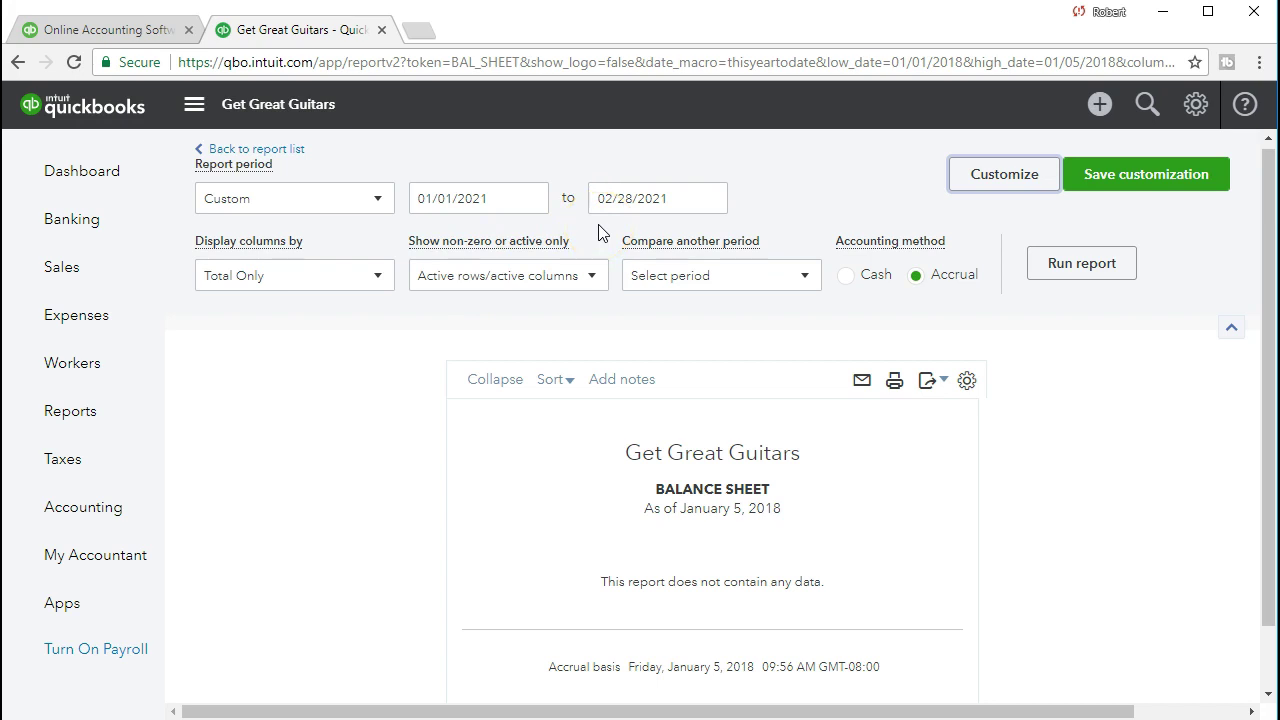
{"action": "left_click", "coordinate": [1070, 278]}
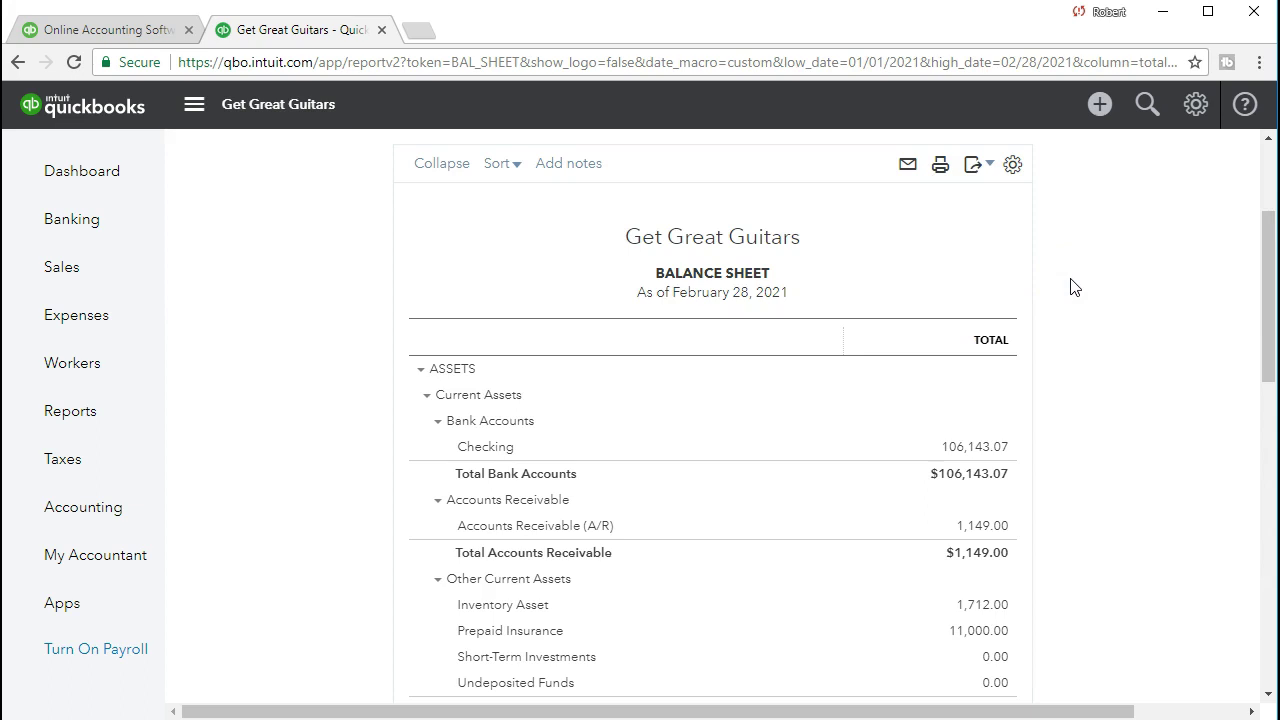
Open the transaction detail behind the Checking balance and look through its latest entries and amounts.
{"action": "scroll", "coordinate": [1073, 287], "scroll_direction": "down", "scroll_amount": 1}
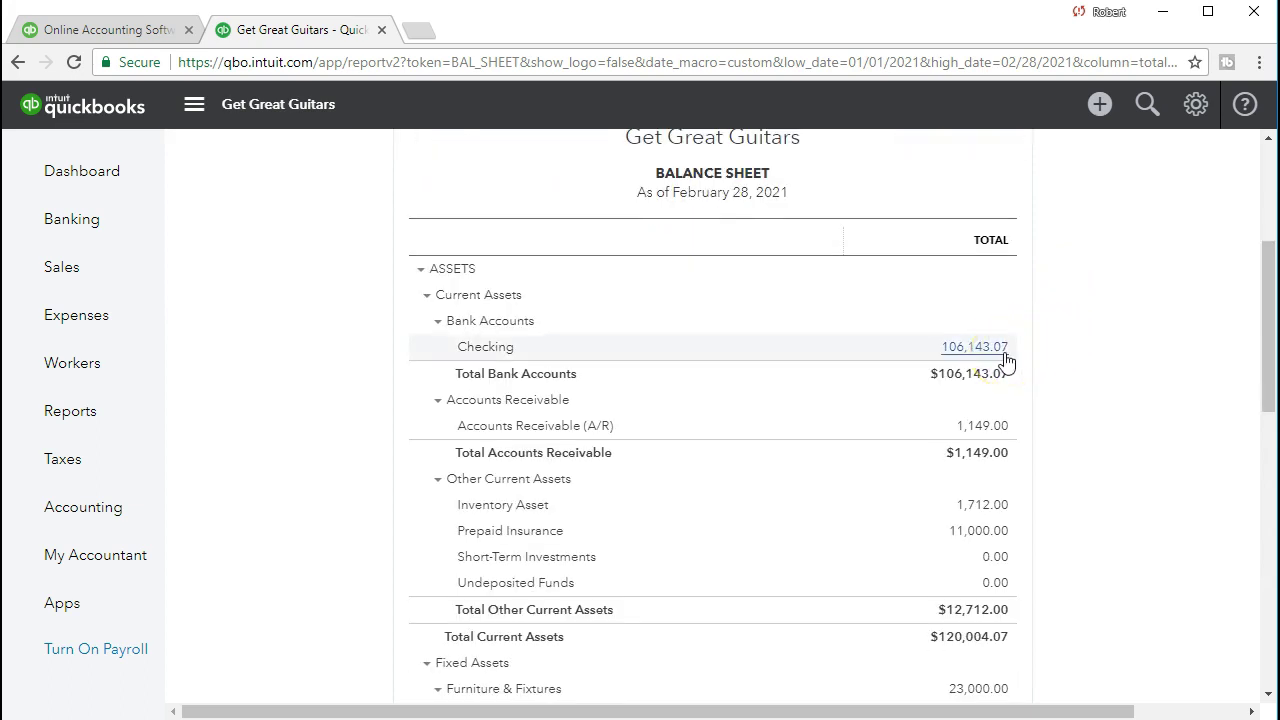
{"action": "left_click", "coordinate": [970, 346]}
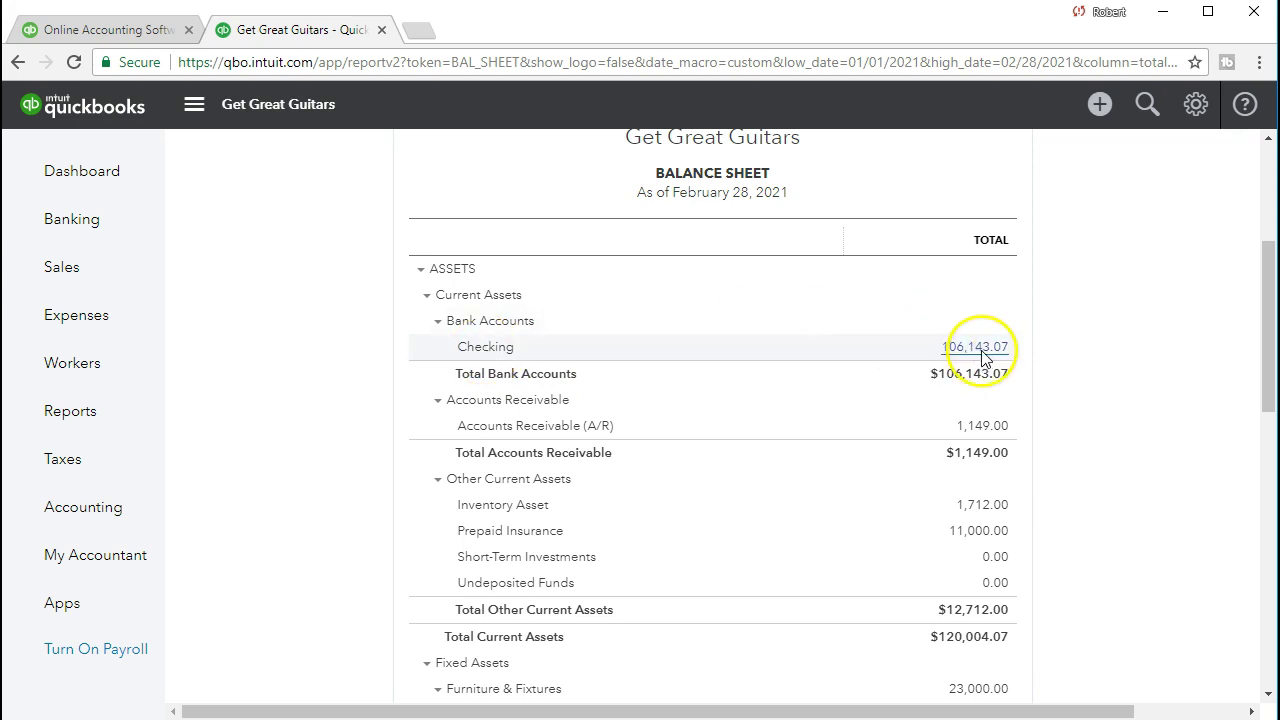
{"action": "scroll", "coordinate": [983, 358], "scroll_direction": "down", "scroll_amount": 2}
{"action": "scroll", "coordinate": [983, 358], "scroll_direction": "down", "scroll_amount": 3}
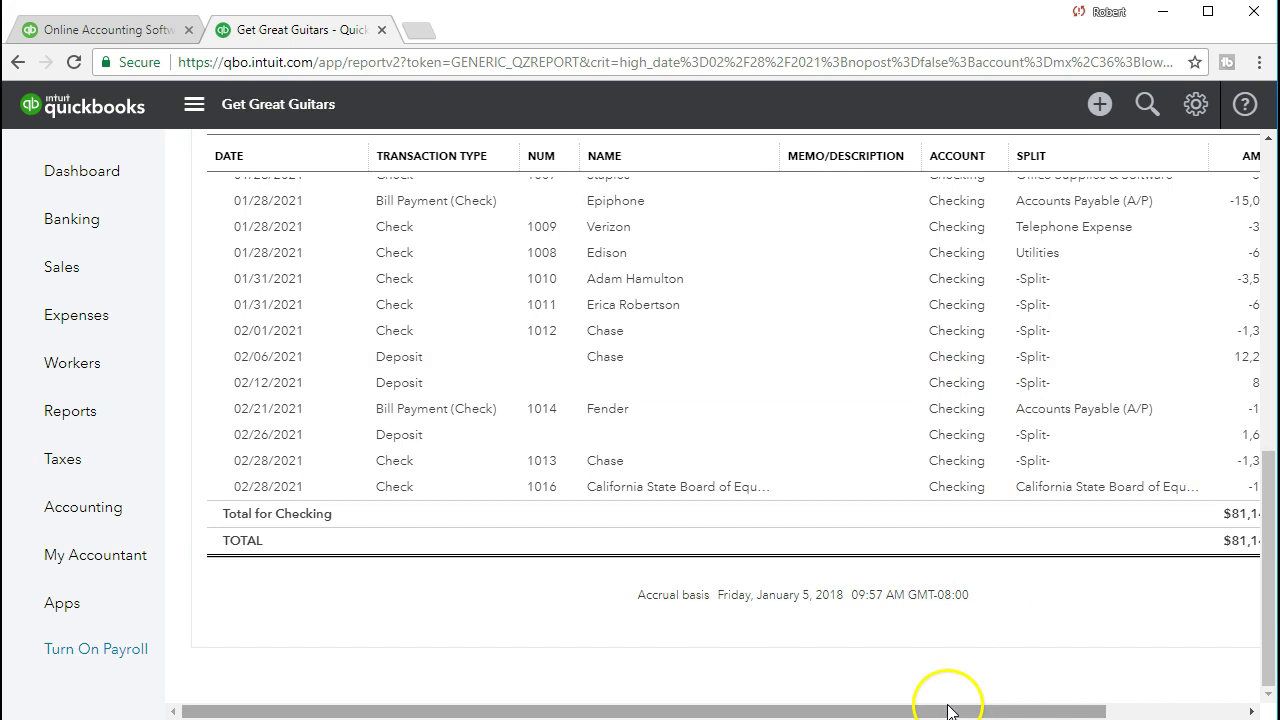
{"action": "left_click_drag", "start_coordinate": [943, 700], "coordinate": [994, 700]}
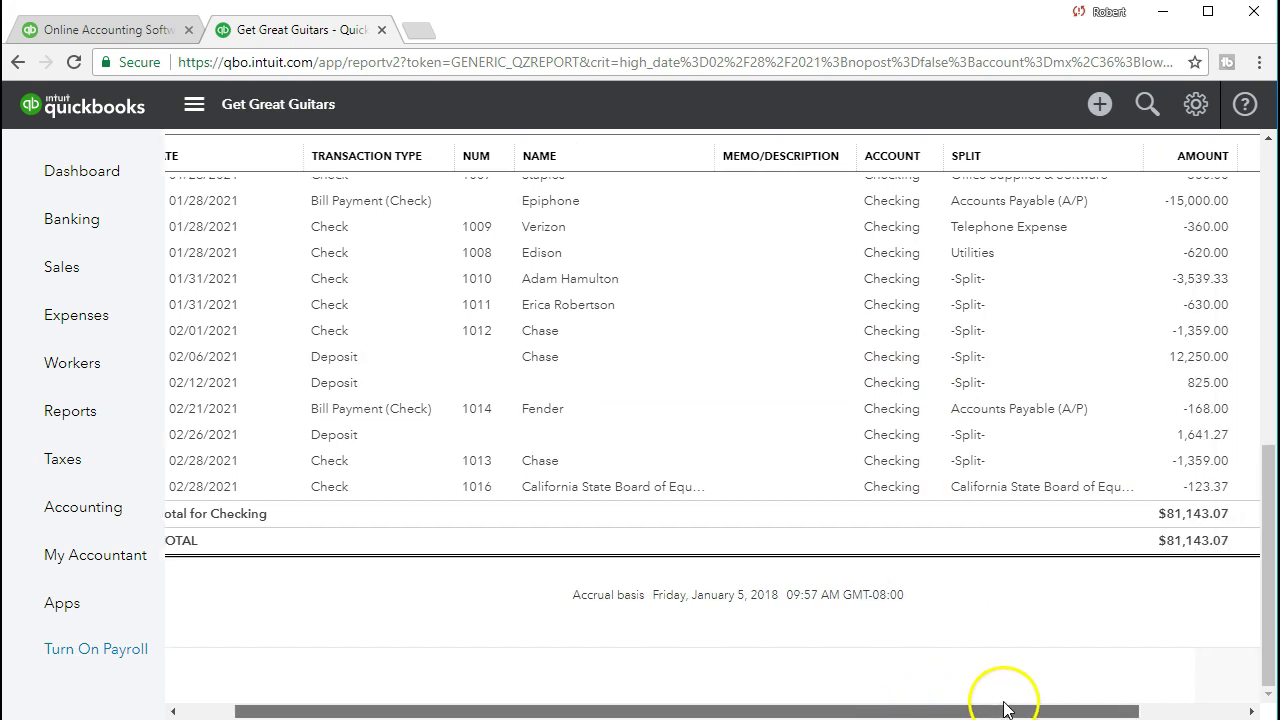
Open the 02/28/2021 California State Board of Equalization check from the Checking detail and review its contents.
{"action": "left_click", "coordinate": [1206, 488]}
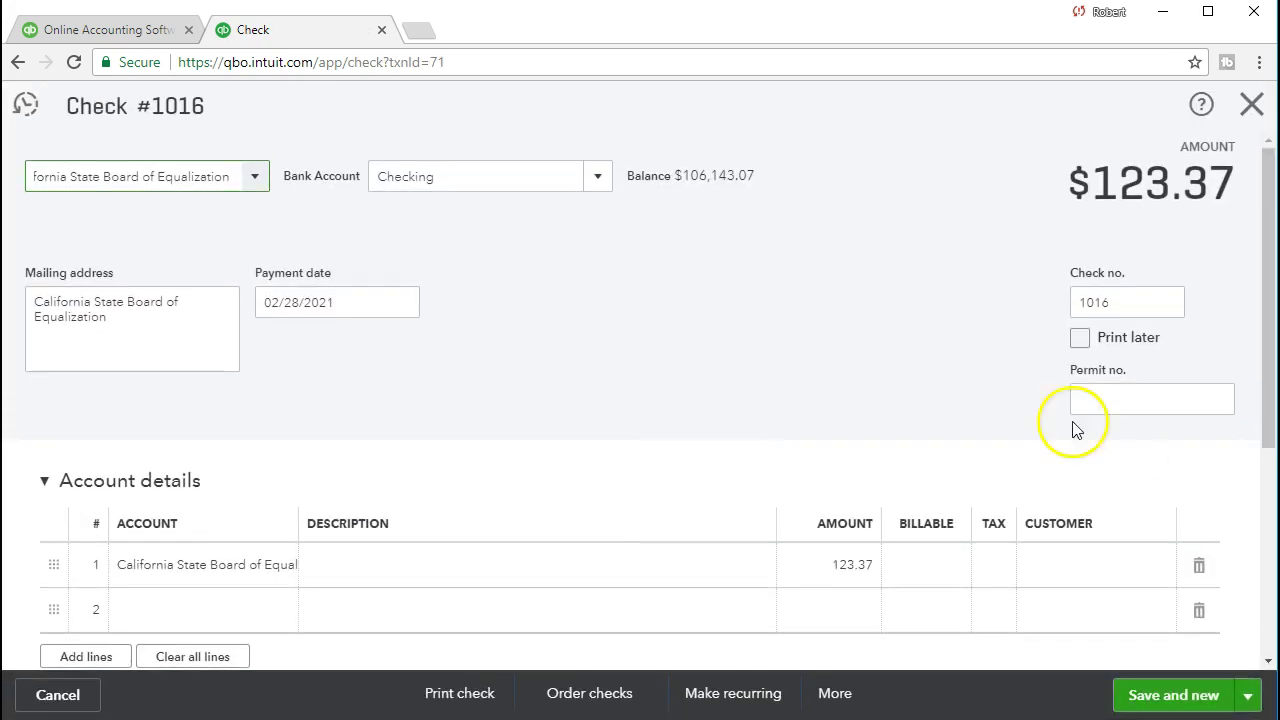
{"action": "scroll", "coordinate": [741, 381], "scroll_direction": "down", "scroll_amount": 2}
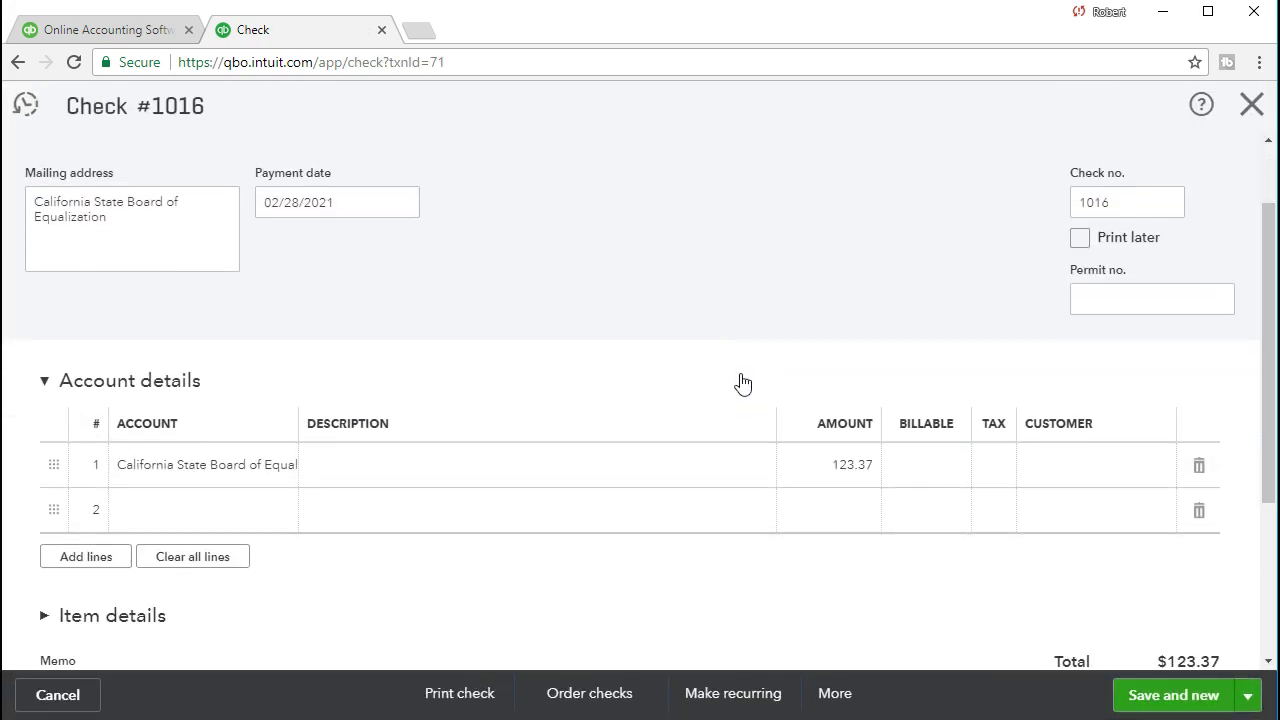
{"action": "scroll", "coordinate": [741, 381], "scroll_direction": "up", "scroll_amount": 2}
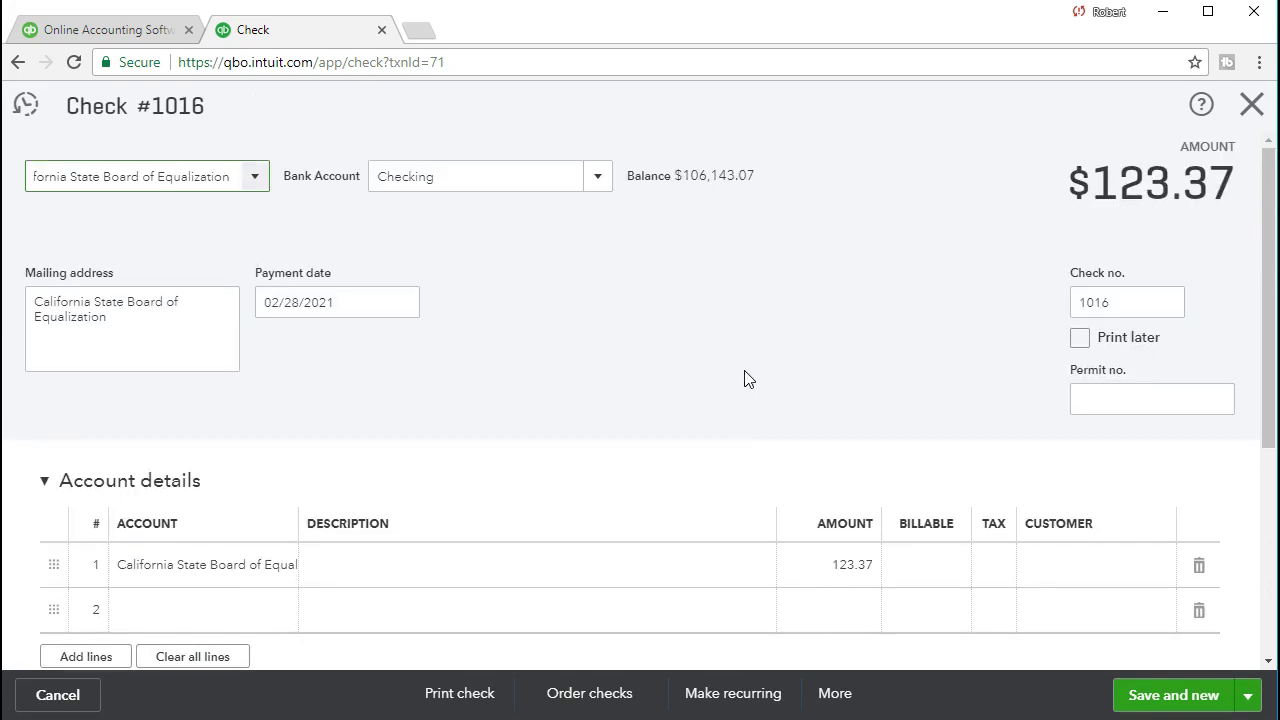
{"action": "left_click", "coordinate": [1252, 105]}
Return to the Balance Sheet and open the transaction detail for California State Board of Equalization Payable.
{"action": "scroll", "coordinate": [360, 415], "scroll_direction": "up", "scroll_amount": 10}
{"action": "scroll", "coordinate": [371, 423], "scroll_direction": "up", "scroll_amount": 5}
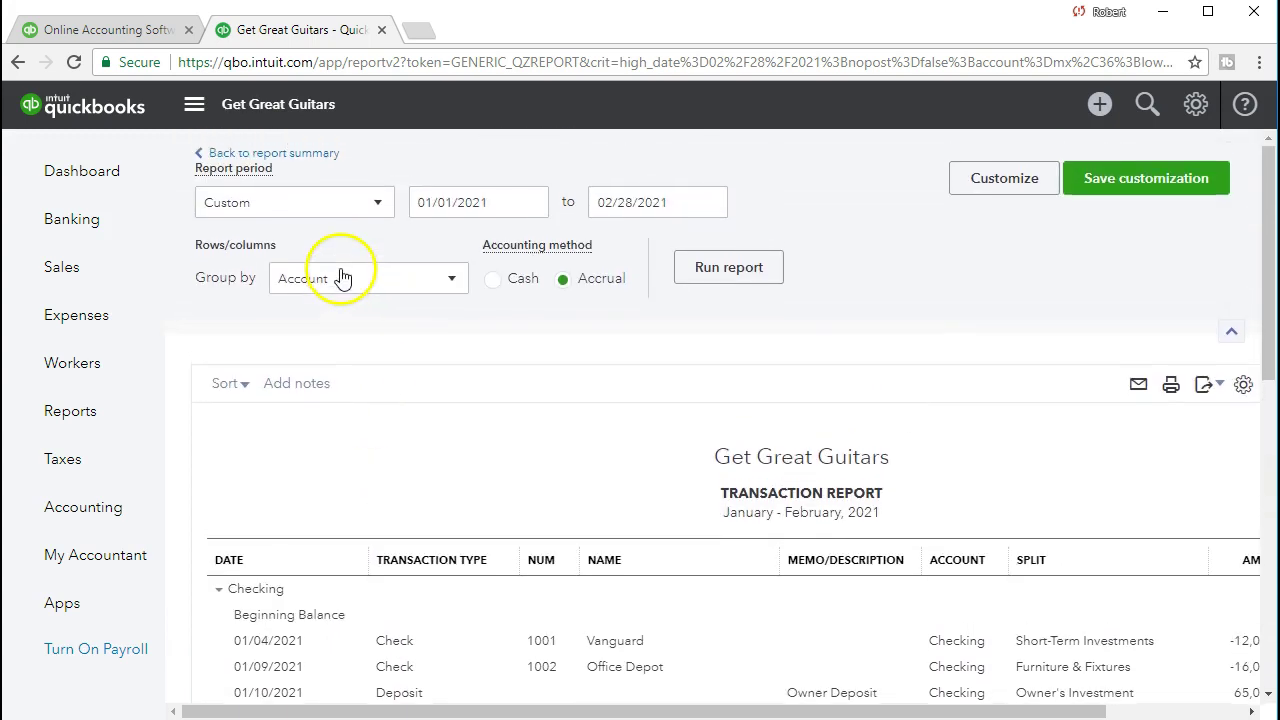
{"action": "left_click", "coordinate": [305, 157]}
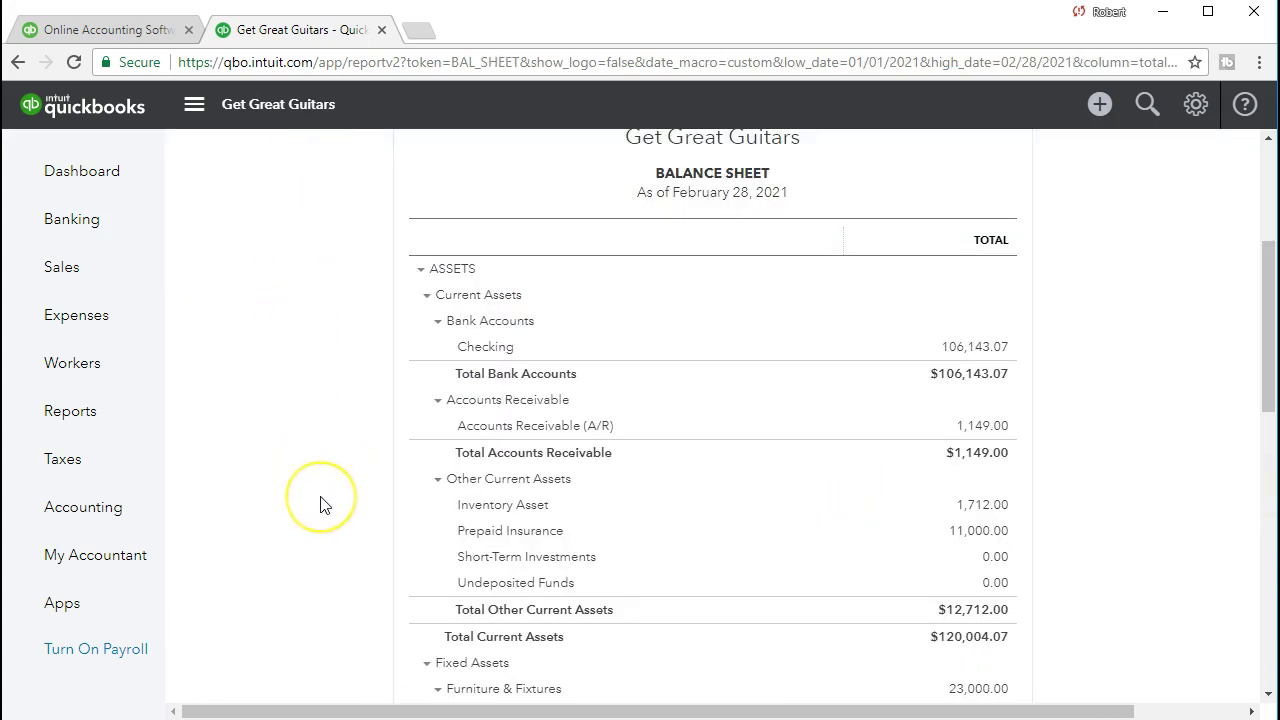
{"action": "scroll", "coordinate": [321, 505], "scroll_direction": "down", "scroll_amount": 2}
{"action": "scroll", "coordinate": [321, 505], "scroll_direction": "down", "scroll_amount": 3}
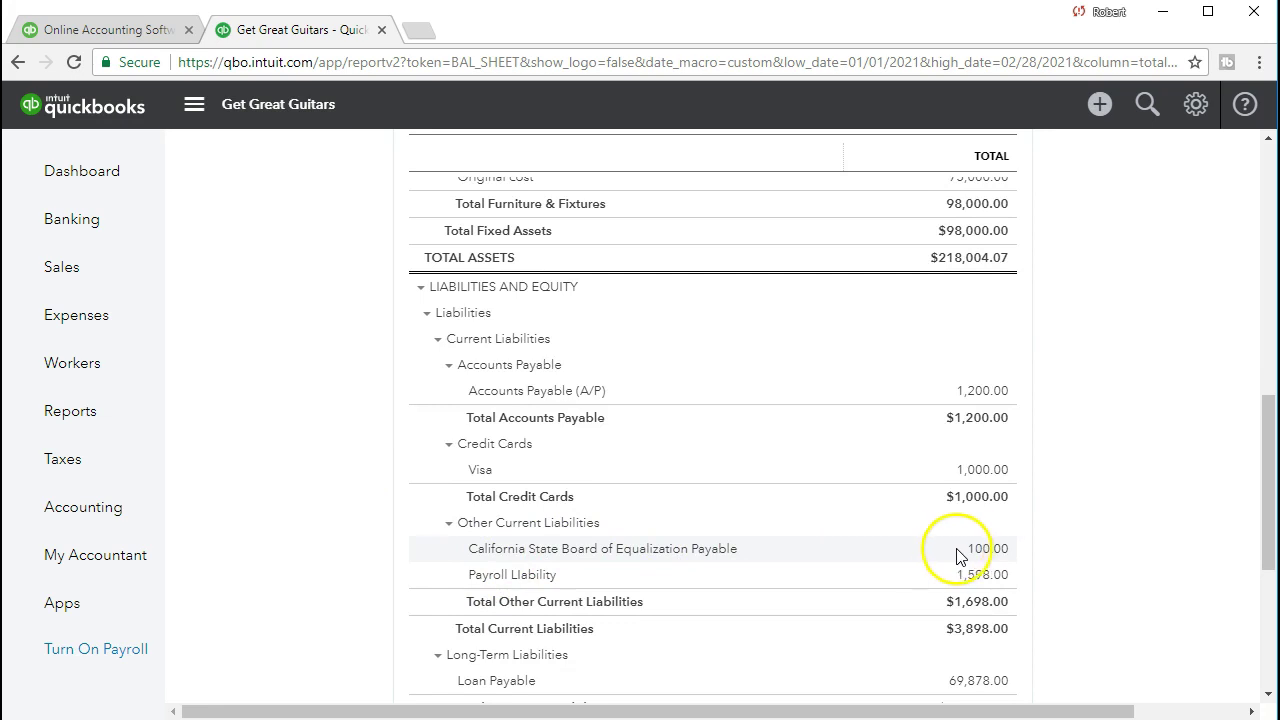
{"action": "left_click", "coordinate": [985, 564]}
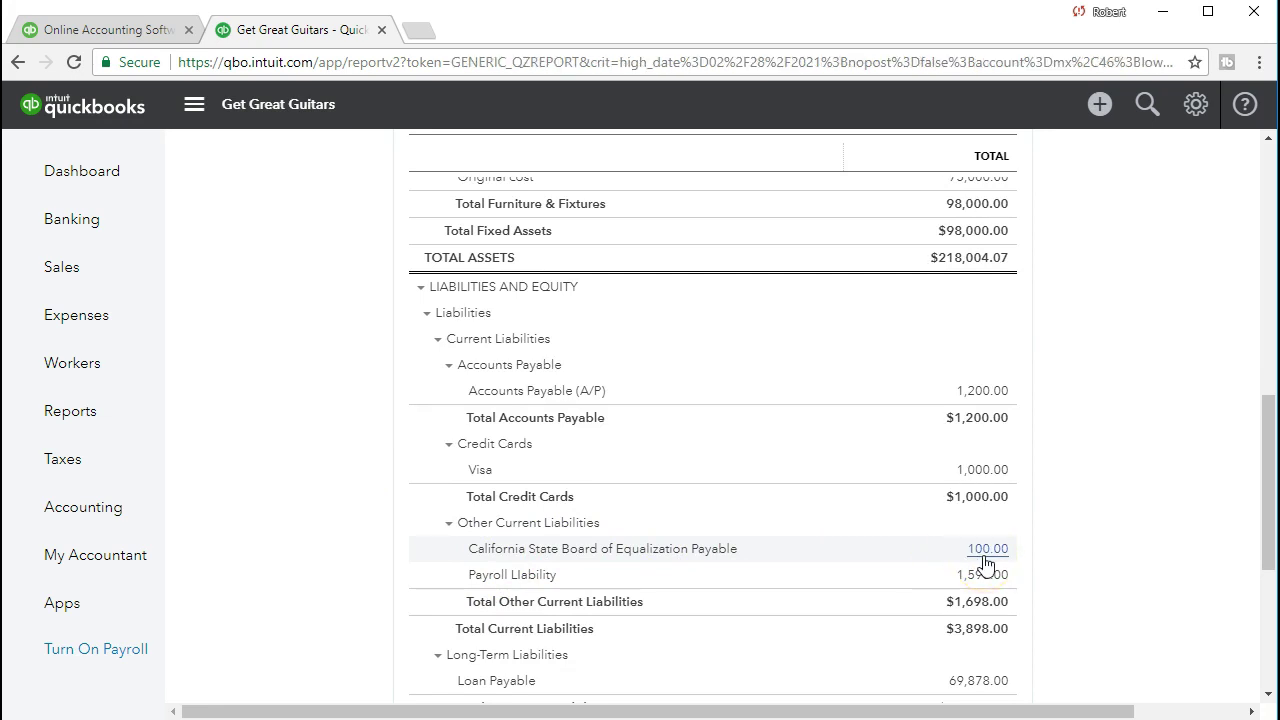
Examine the payable's January and February tax entries, the check payment and the running balance.
{"action": "scroll", "coordinate": [943, 663], "scroll_direction": "down", "scroll_amount": 5}
{"action": "left_click", "coordinate": [940, 710]}
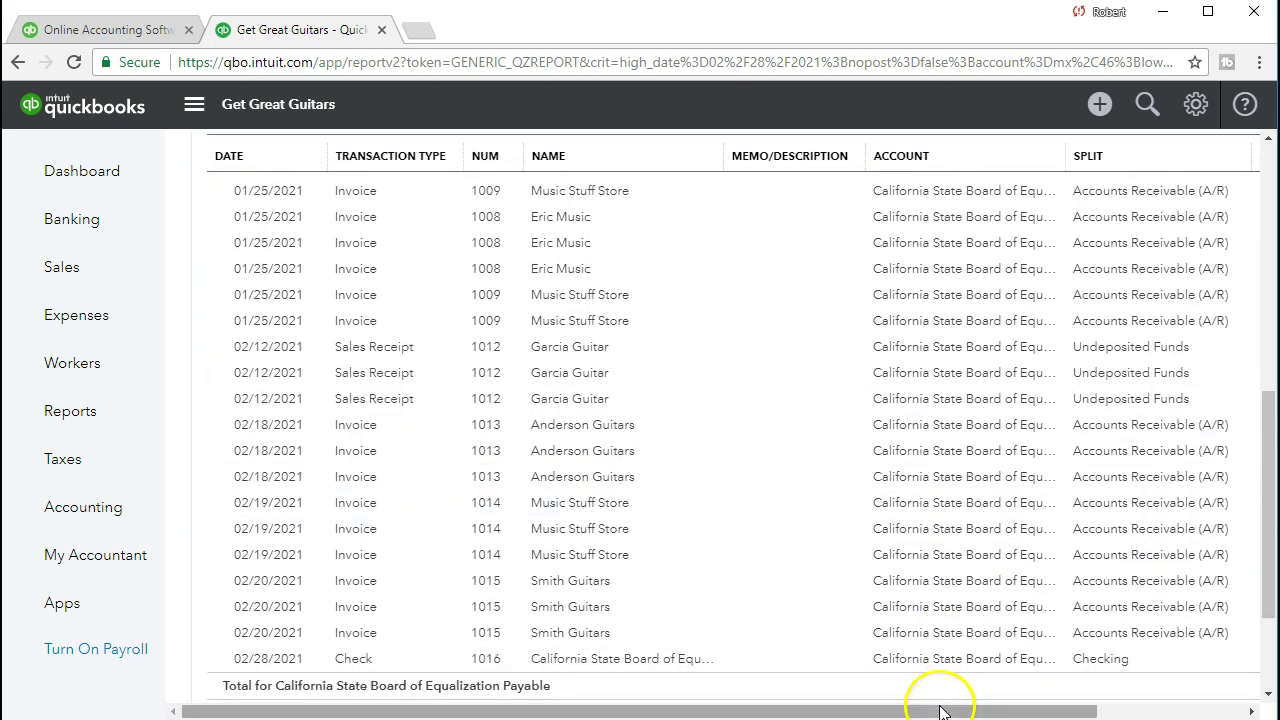
{"action": "left_click_drag", "start_coordinate": [940, 710], "coordinate": [1094, 694]}
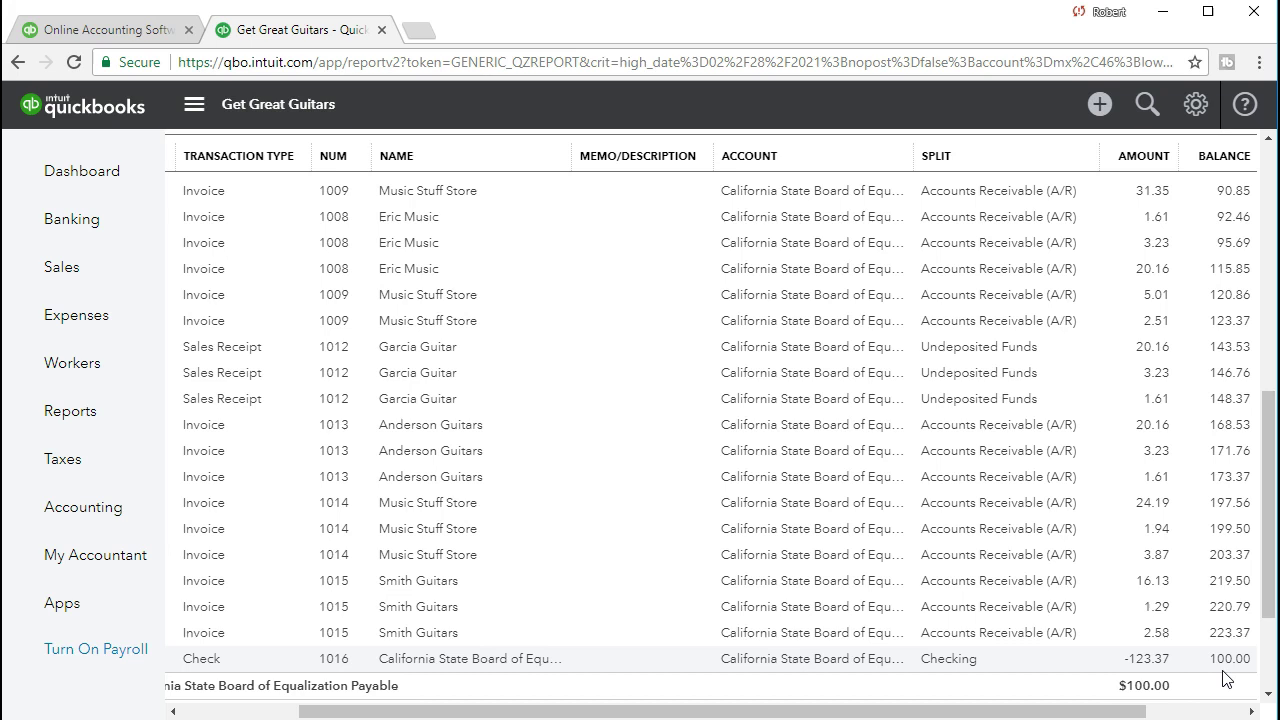
{"action": "left_click_drag", "start_coordinate": [1100, 711], "coordinate": [990, 711]}
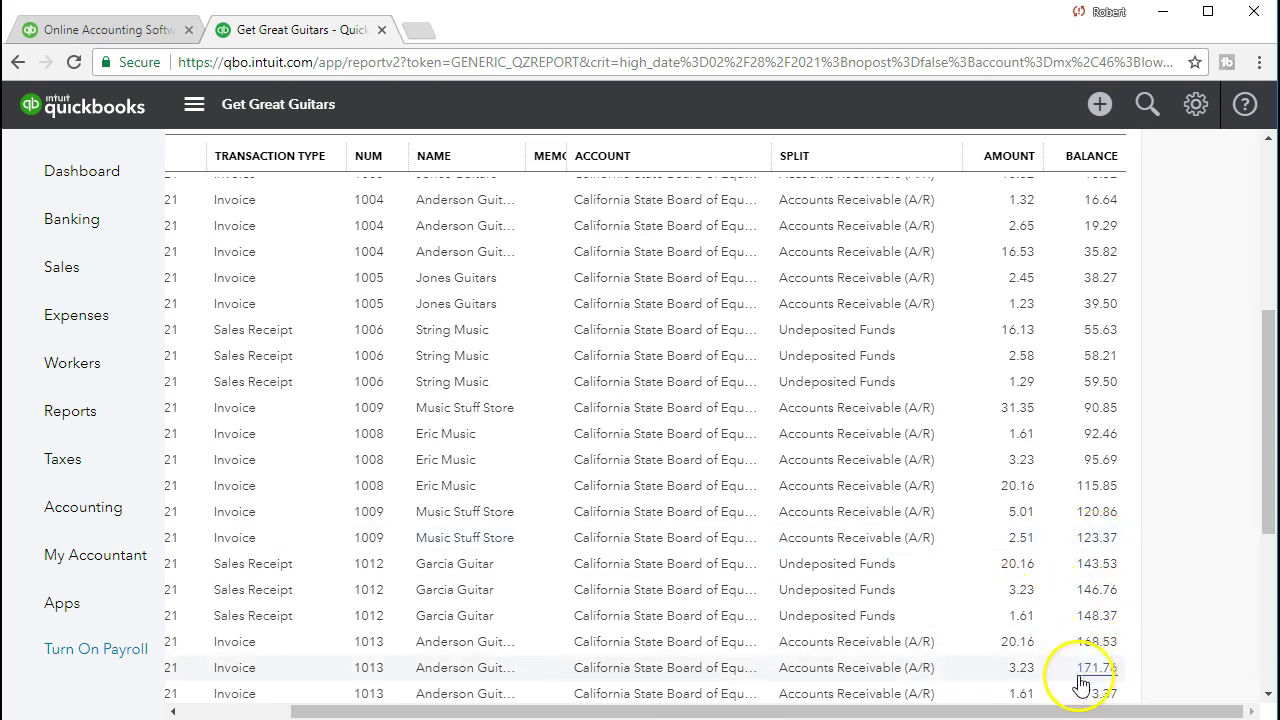
{"action": "left_click_drag", "start_coordinate": [1077, 712], "coordinate": [890, 712]}
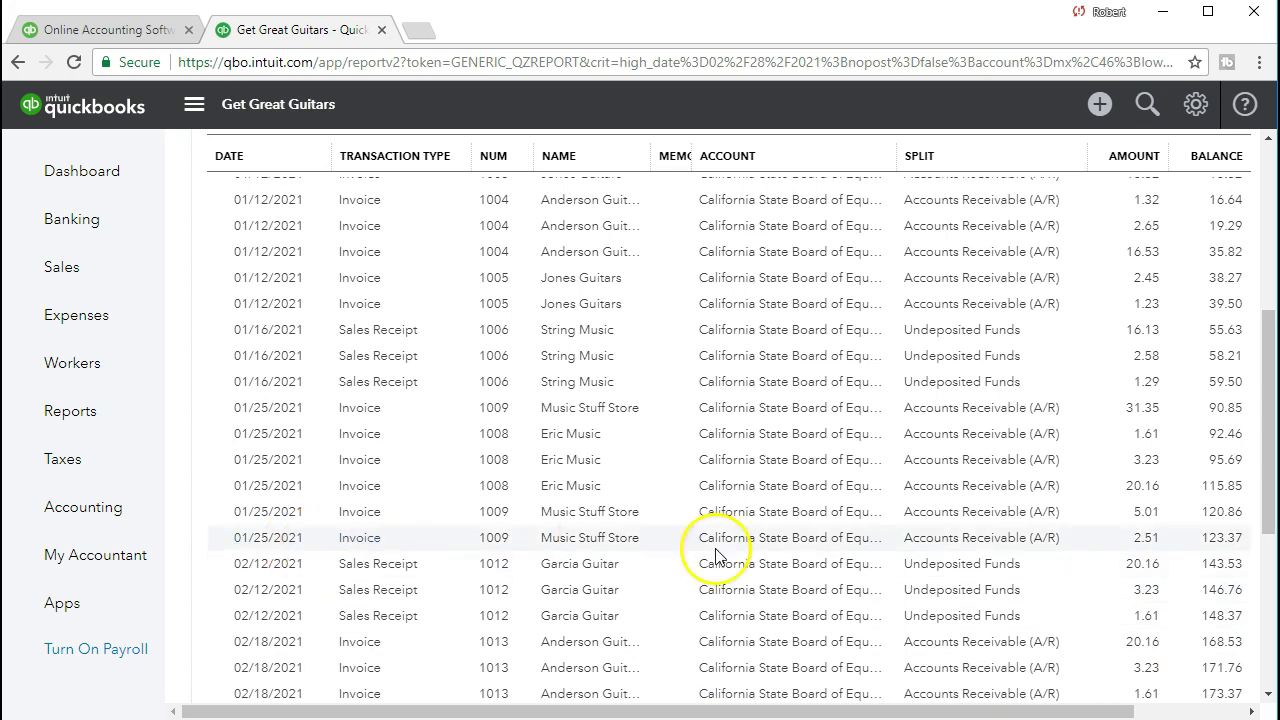
{"action": "left_click_drag", "start_coordinate": [1268, 475], "coordinate": [1274, 636]}
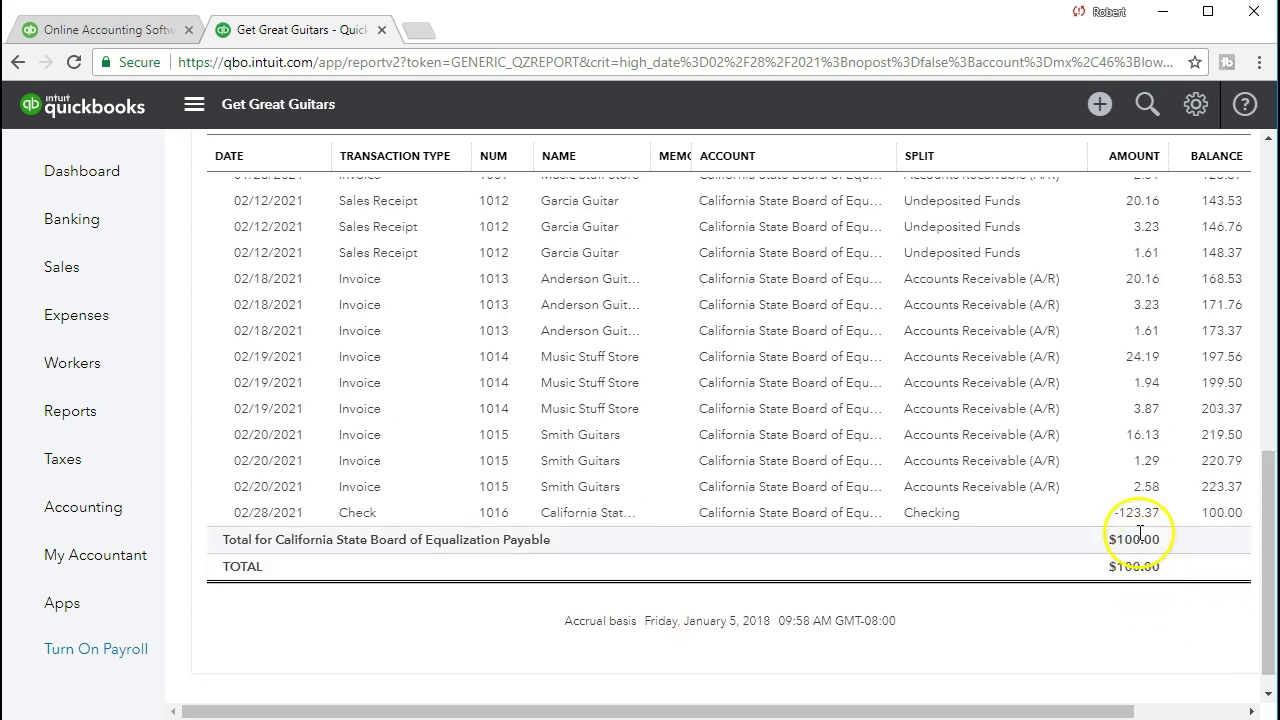